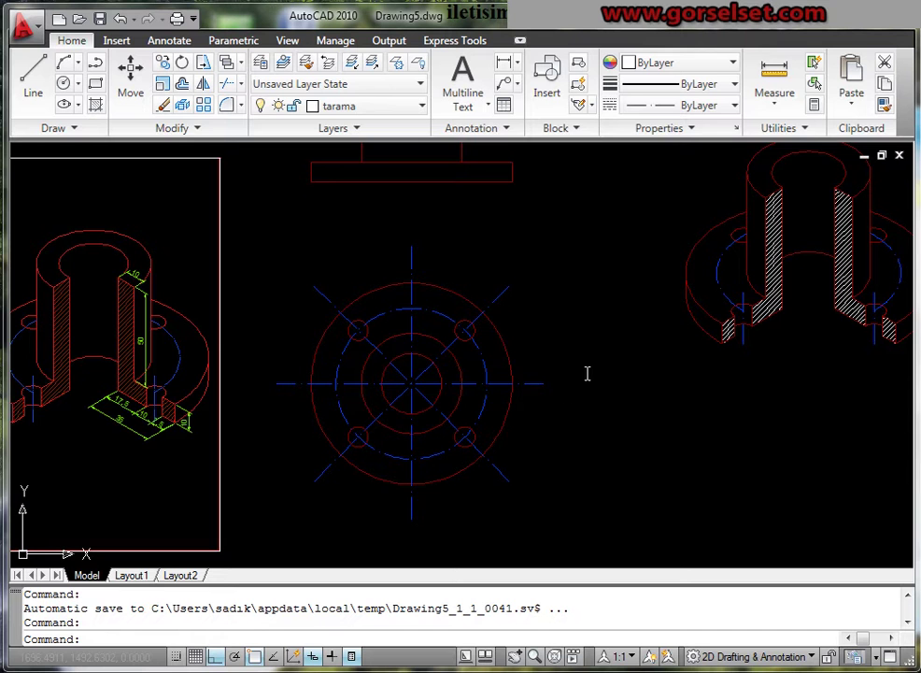
Step: Pan and zoom until the hatched isometric bushing section sits large at the centre of the screen
mouse_move(463, 304)
middle_down()
mouse_move(579, 333)
mouse_move(364, 318)
mouse_move(316, 267)
middle_up()
scroll(533, 336, down, 1)
middle_drag(531, 325, 489, 346)
scroll(598, 327, up, 2)
scroll(542, 365, down, 4)
scroll(529, 377, up, 1)
scroll(540, 363, up, 1)
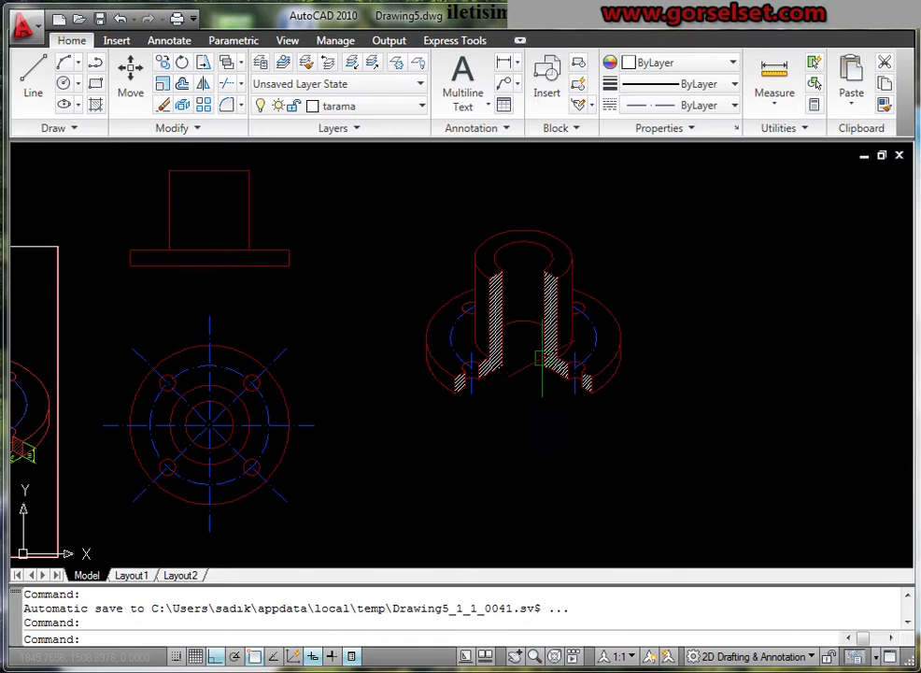
scroll(541, 358, up, 3)
middle_drag(483, 364, 543, 425)
text(isoplan)
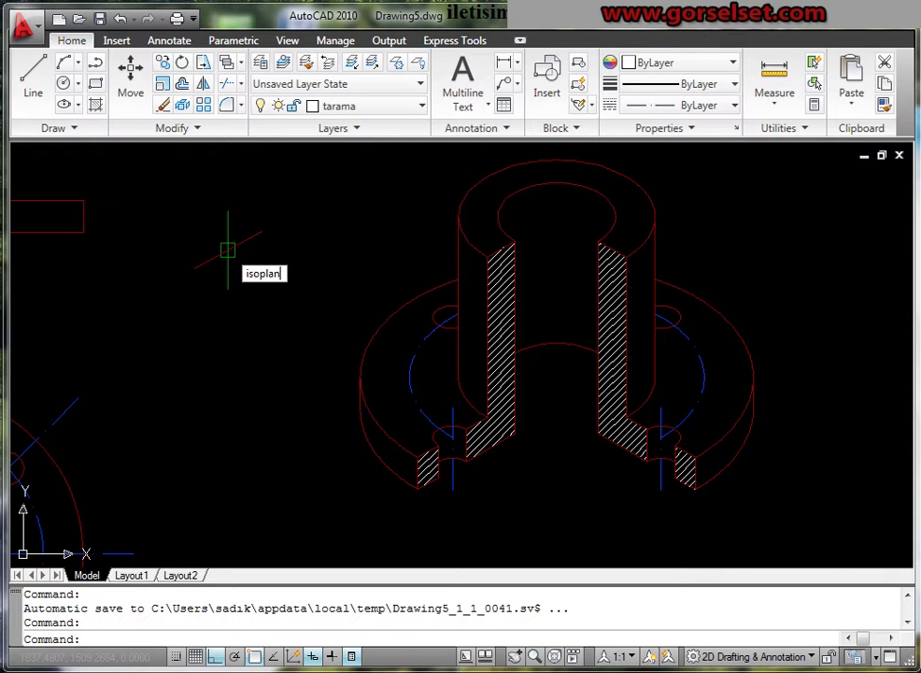
Step: Run ISOPLANE twice, switching the isoplane to Right and then to Left
text(e)
key(Return)
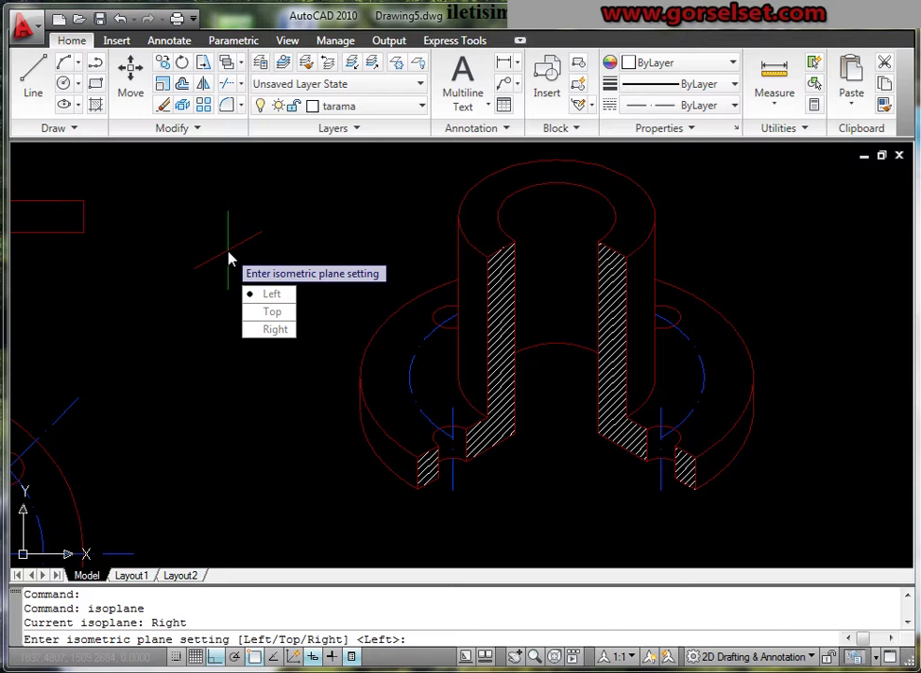
click(274, 333)
right_click(230, 203)
click(245, 212)
click(297, 257)
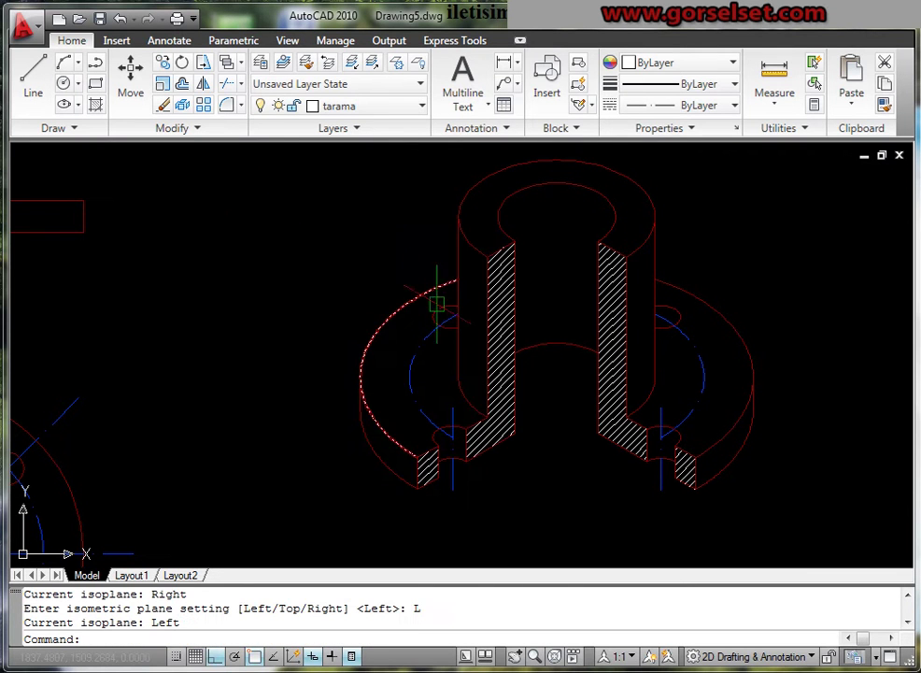
middle_drag(626, 404, 574, 383)
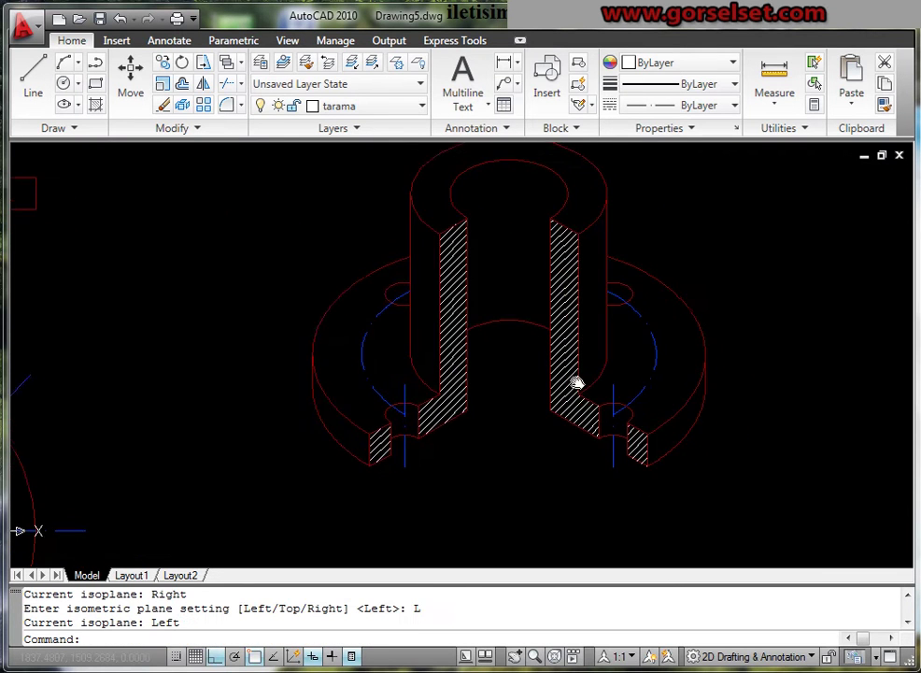
Step: Dismiss the Cannot Freeze warning for tarama and make ölçü the current layer
click(372, 107)
click(276, 213)
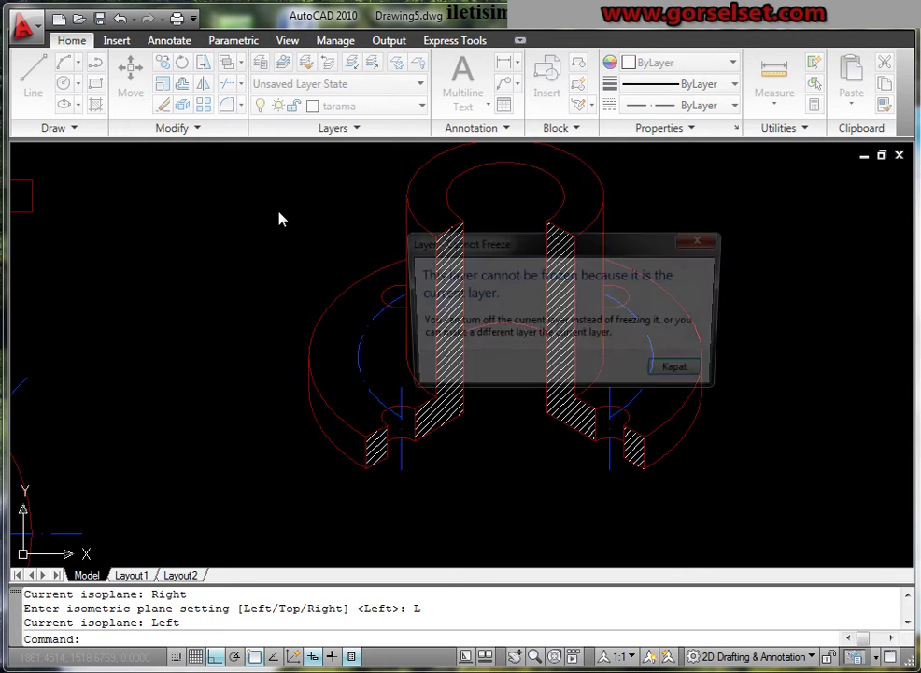
click(671, 376)
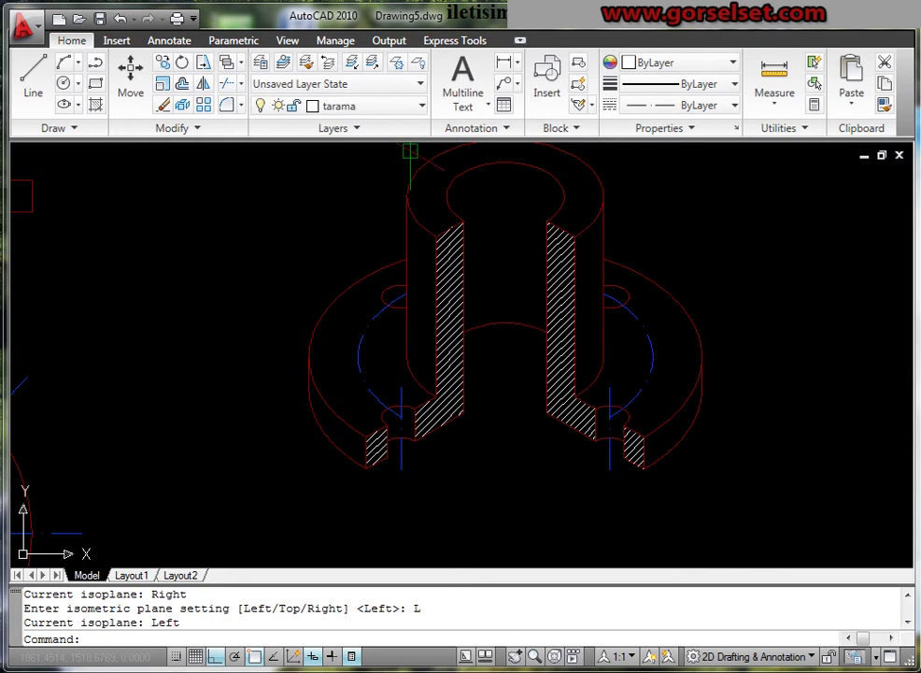
click(367, 109)
click(328, 194)
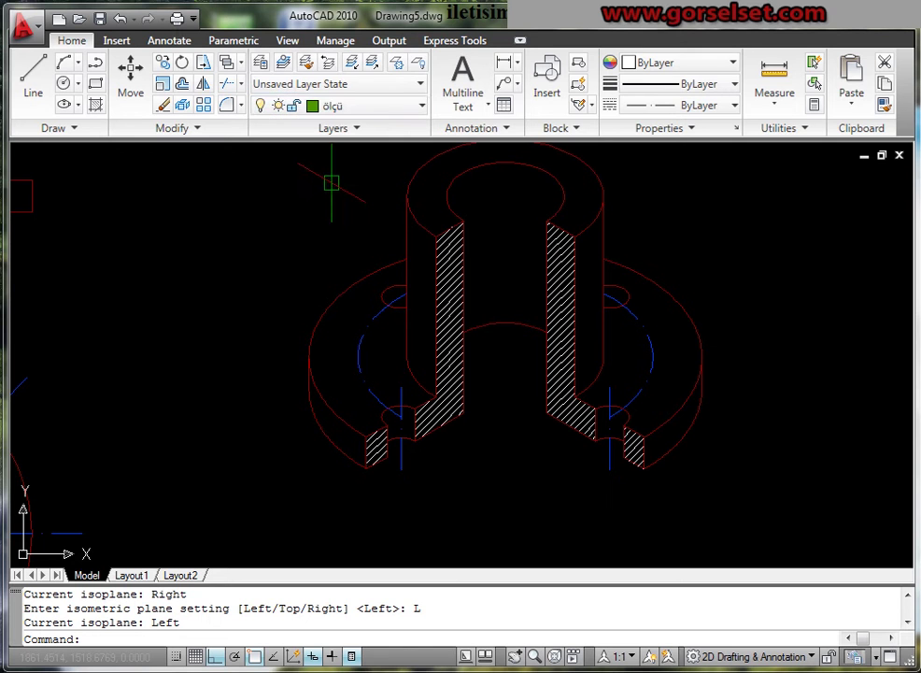
Step: Freeze the tarama layer so the section hatching disappears
click(331, 107)
click(278, 211)
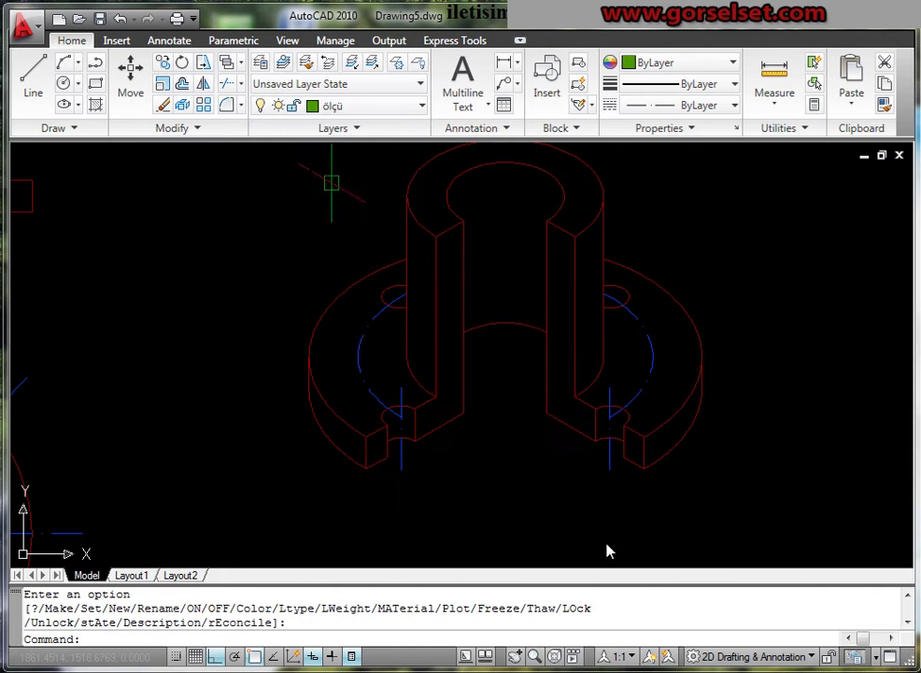
middle_drag(512, 394, 513, 338)
scroll(439, 360, down, 6)
scroll(440, 360, up, 2)
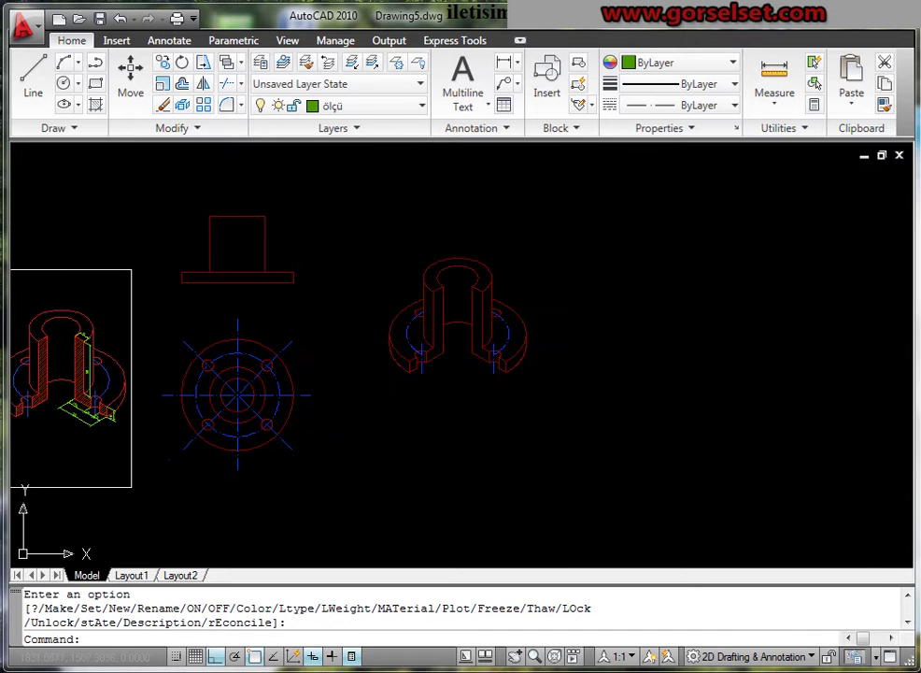
Step: With the Aligned dimension tool, dimension the lower flange edge as 17.5
click(169, 40)
click(340, 101)
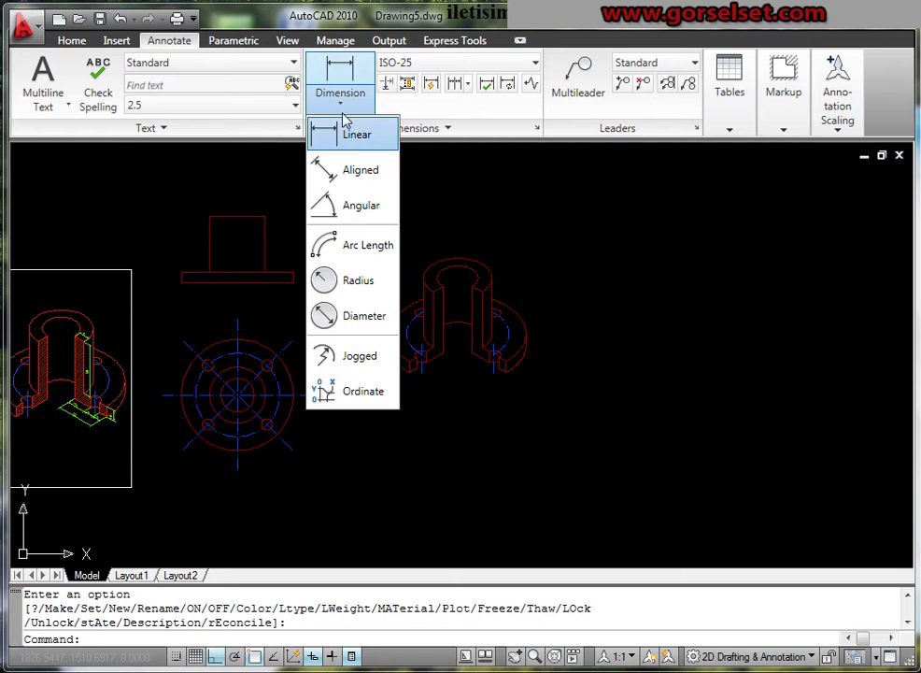
click(347, 172)
scroll(494, 390, up, 5)
scroll(495, 391, up, 2)
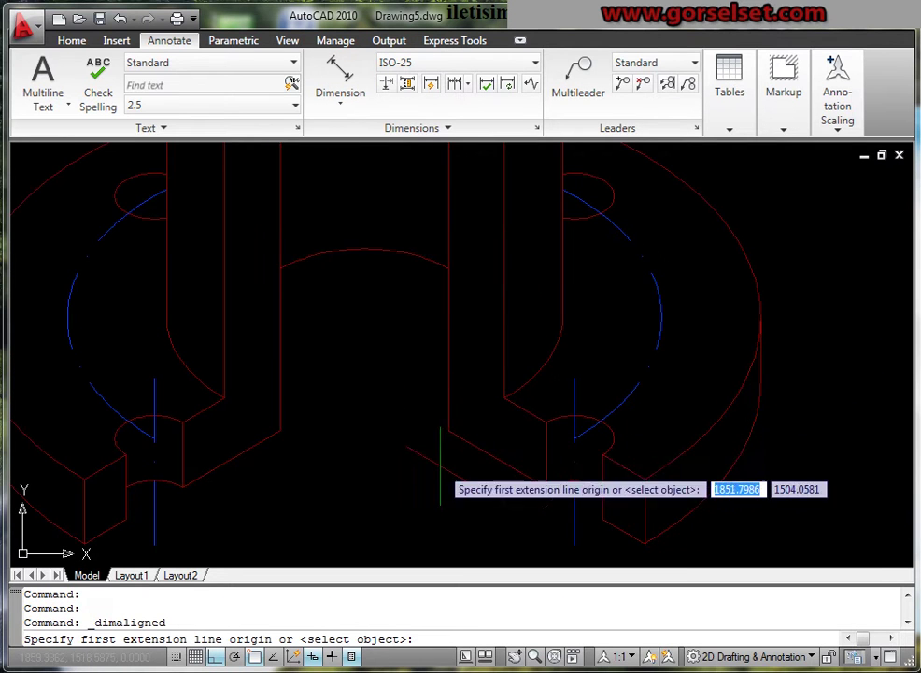
click(449, 432)
click(547, 487)
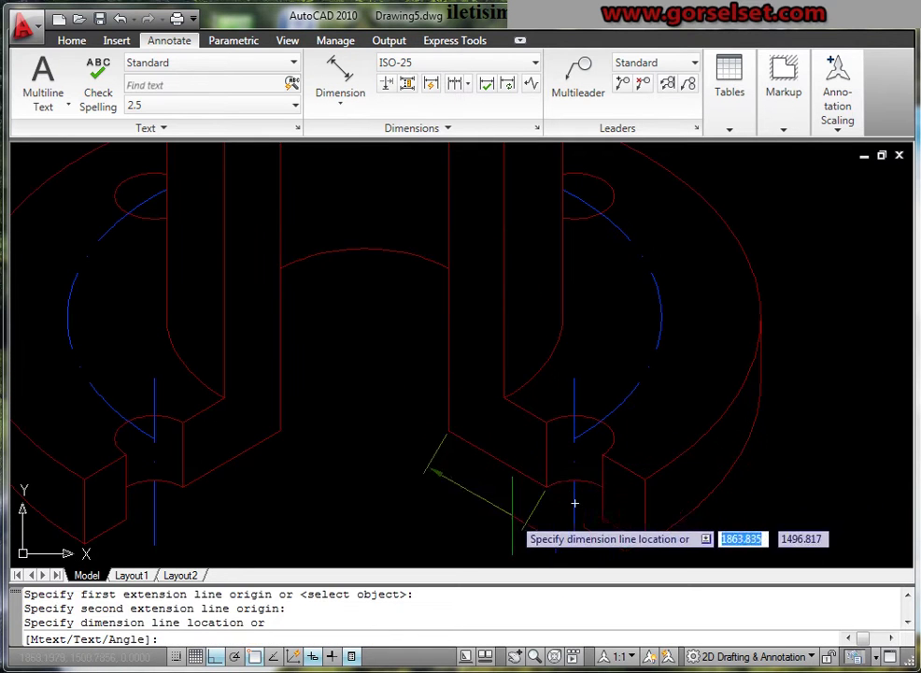
click(574, 500)
scroll(367, 385, down, 3)
middle_drag(367, 385, 586, 298)
scroll(699, 395, up, 3)
scroll(372, 356, down, 4)
scroll(379, 428, up, 3)
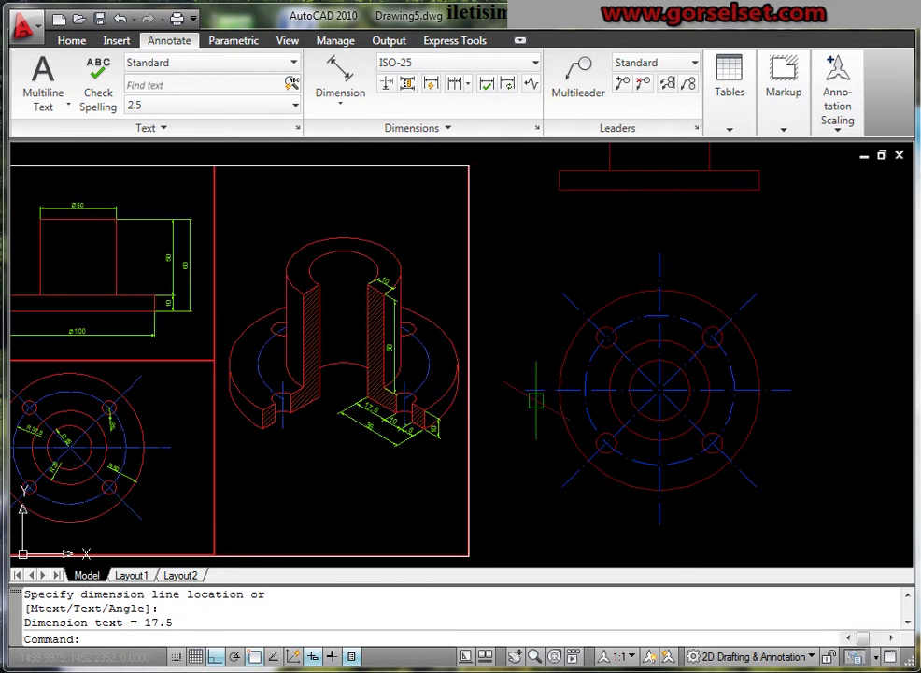
Step: Continue the 17.5 dimension with 10 and 7.5 segments along the flange edge
click(455, 86)
scroll(523, 327, up, 3)
scroll(527, 322, up, 3)
scroll(528, 331, up, 3)
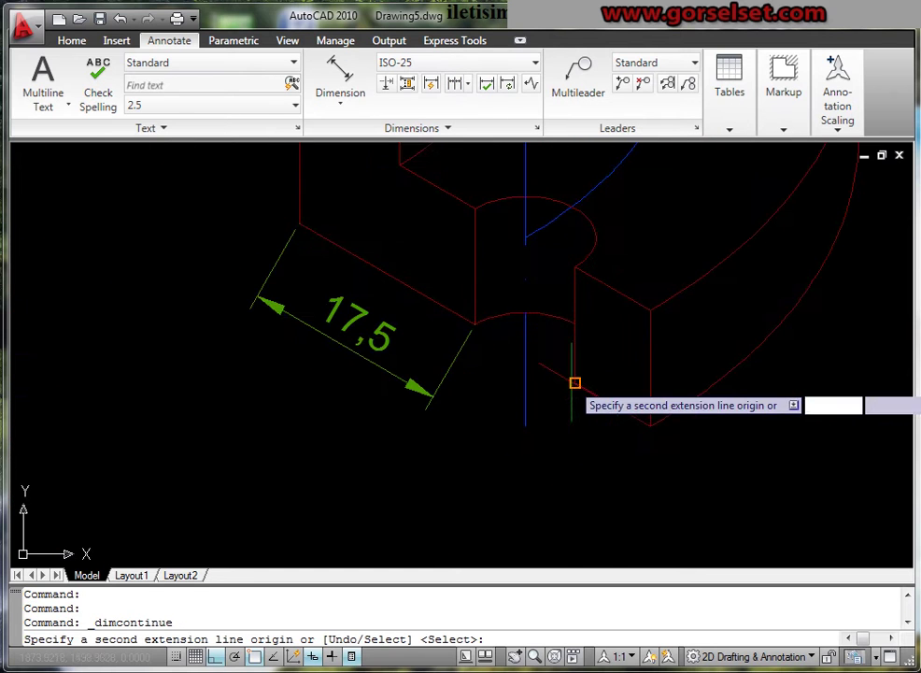
click(574, 380)
click(651, 427)
right_click(650, 427)
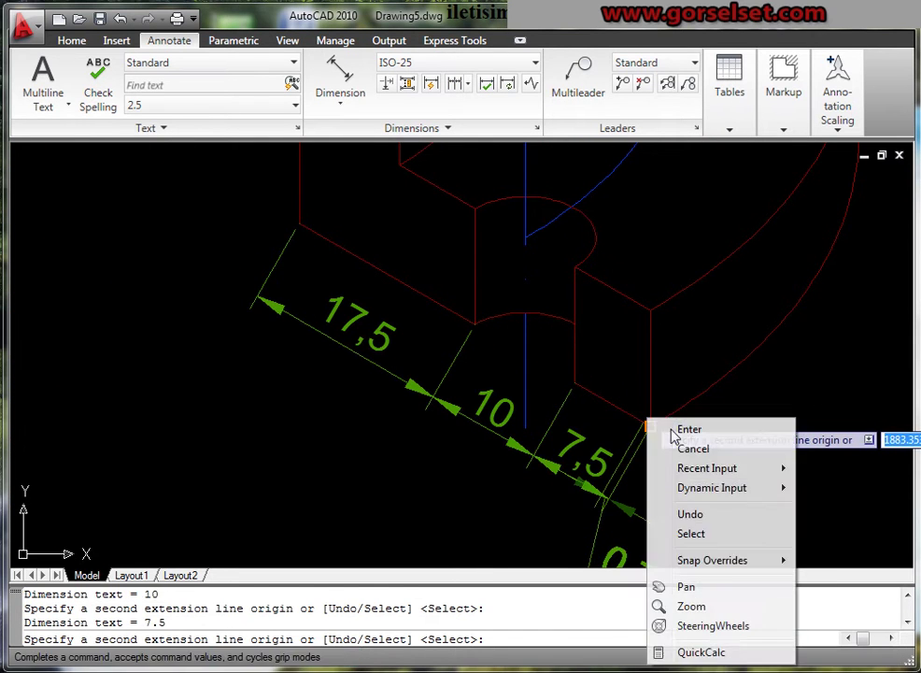
click(685, 429)
scroll(383, 353, down, 3)
scroll(383, 353, down, 3)
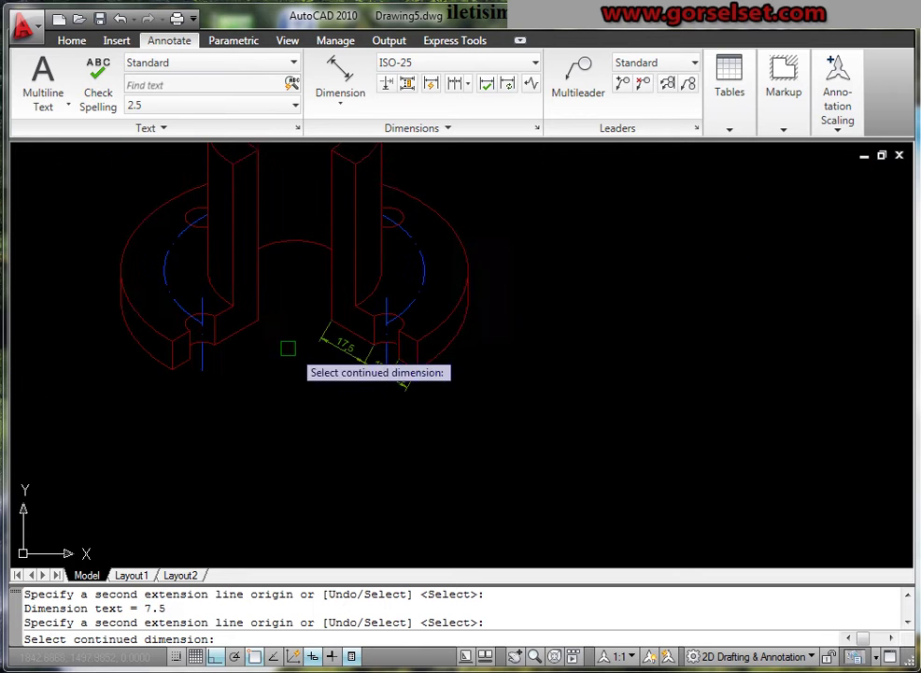
Step: Exit the continue-dimension command and cancel a stray selection window
key(Escape)
click(391, 339)
key(Escape)
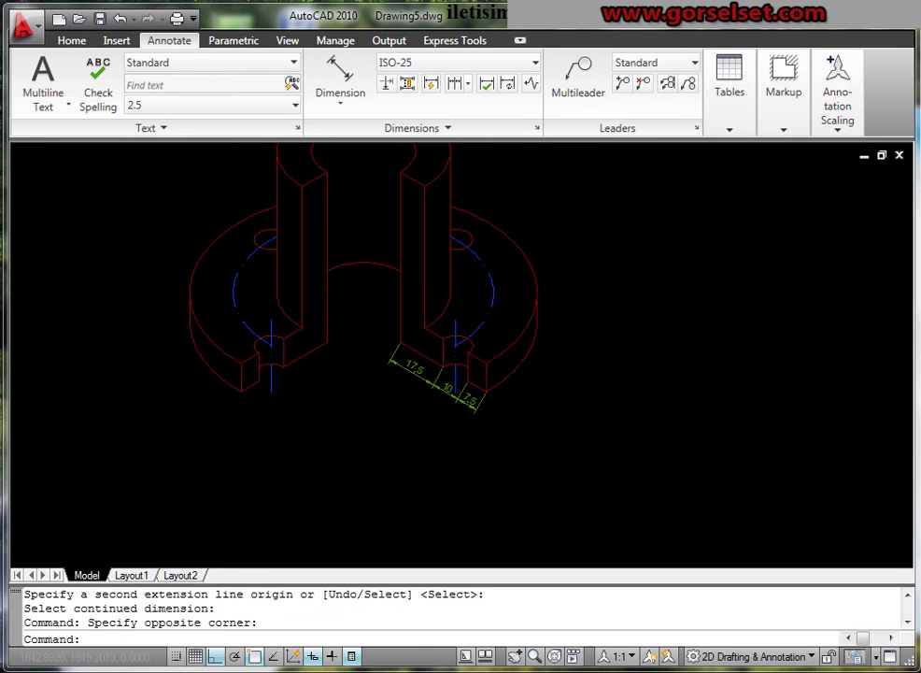
scroll(460, 372, down, 4)
scroll(67, 394, up, 2)
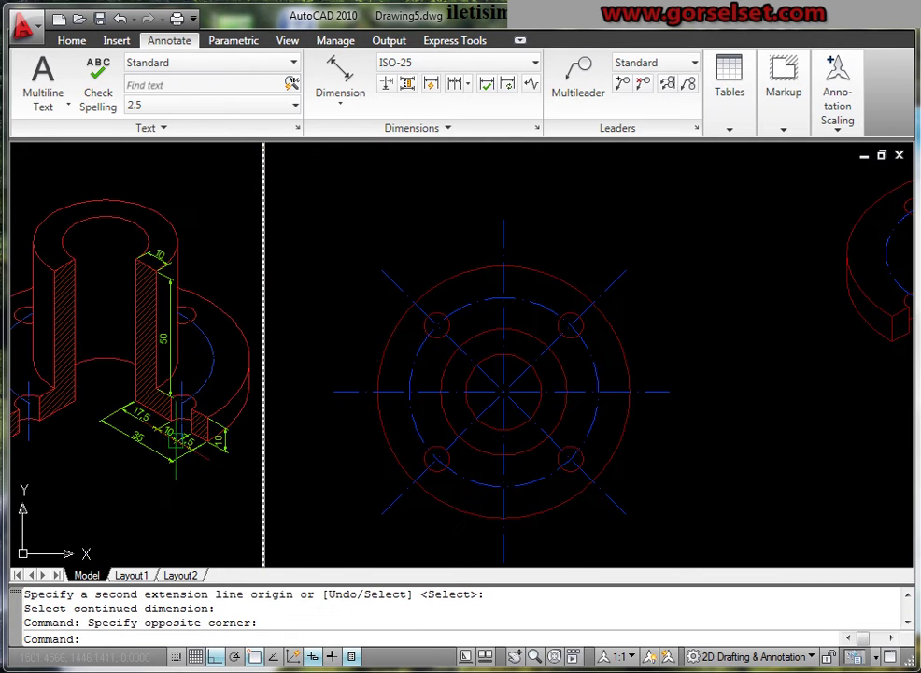
scroll(264, 387, down, 4)
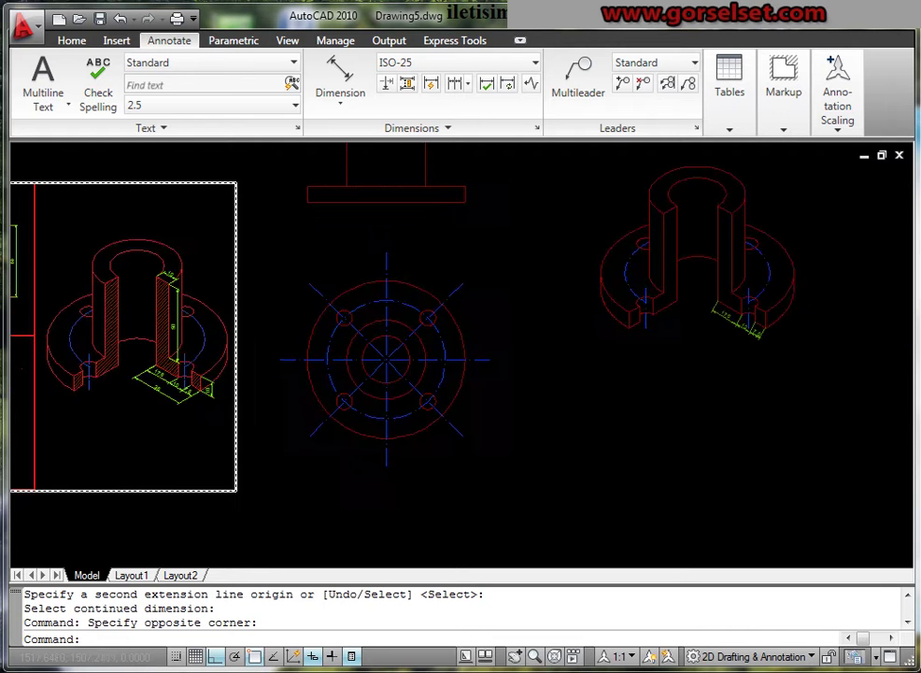
scroll(526, 237, up, 3)
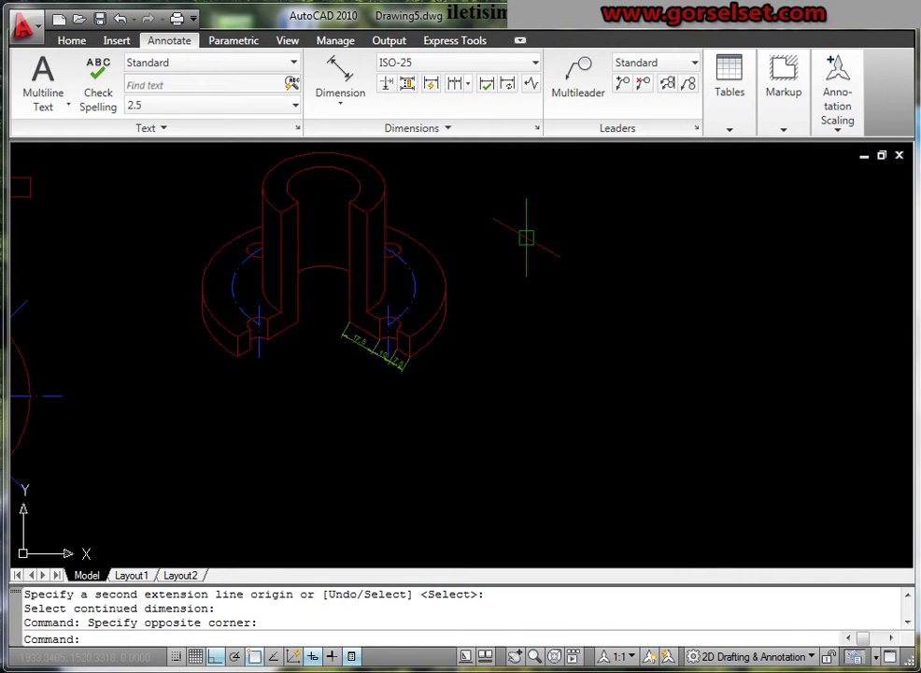
Step: Add an aligned 10 dimension on the flange end face
click(345, 75)
scroll(420, 374, up, 2)
click(390, 355)
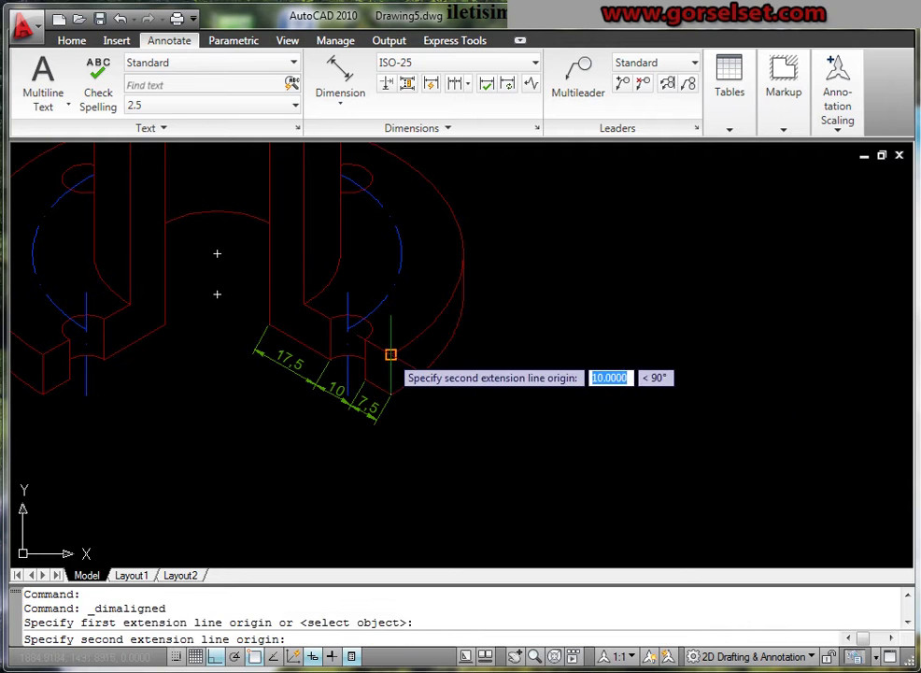
click(391, 355)
scroll(391, 355, up, 3)
click(413, 379)
middle_drag(369, 290, 406, 408)
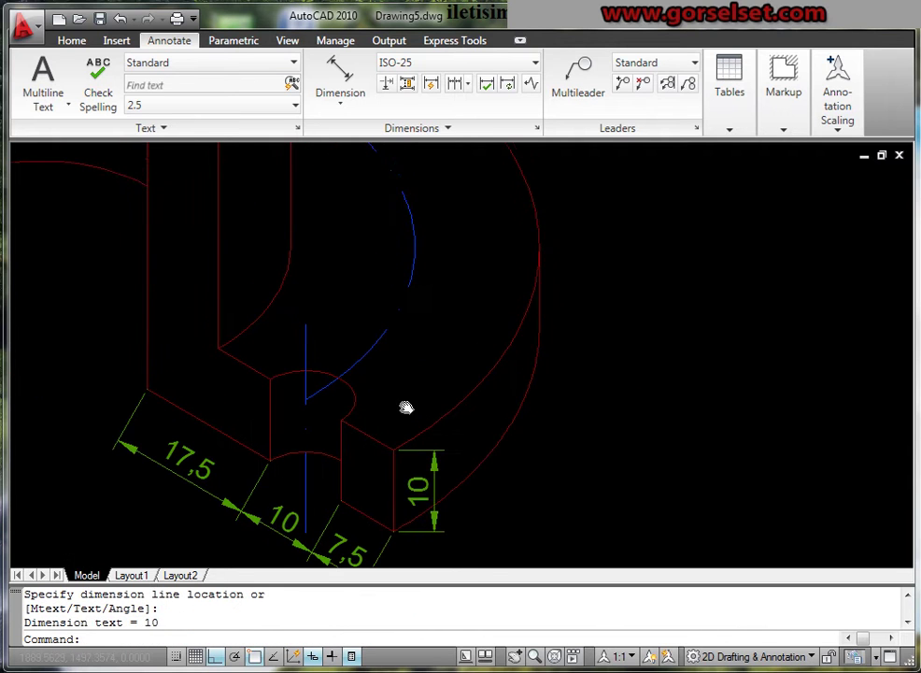
Step: Add a 50 aligned height dimension along the bore wall
right_click(364, 246)
click(383, 256)
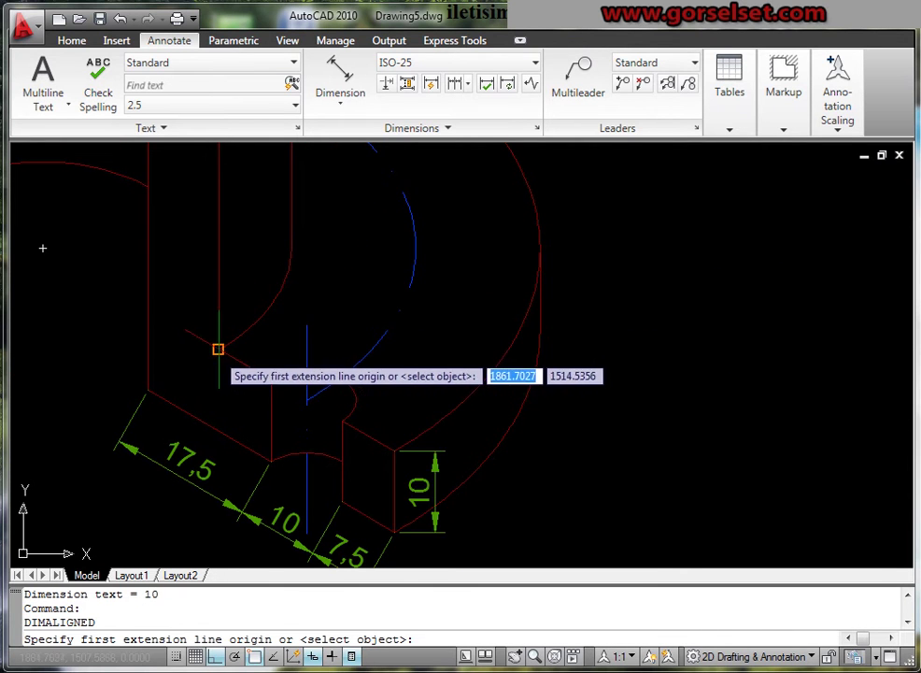
click(218, 348)
scroll(226, 346, down, 2)
scroll(268, 402, up, 4)
click(281, 243)
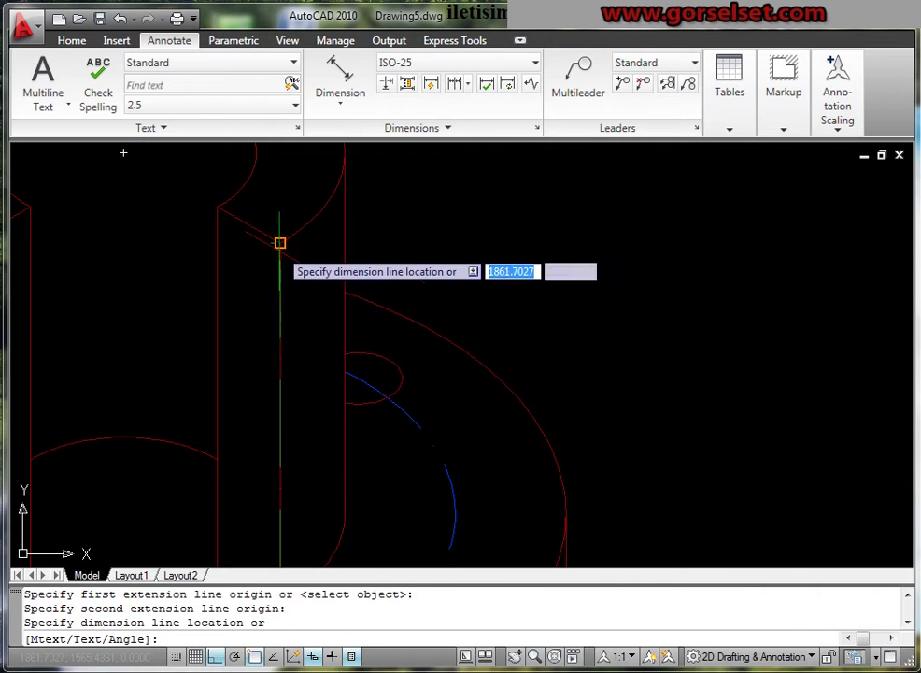
click(323, 351)
scroll(322, 350, down, 2)
Step: Select the 50 and small 10 dimensions together
click(316, 340)
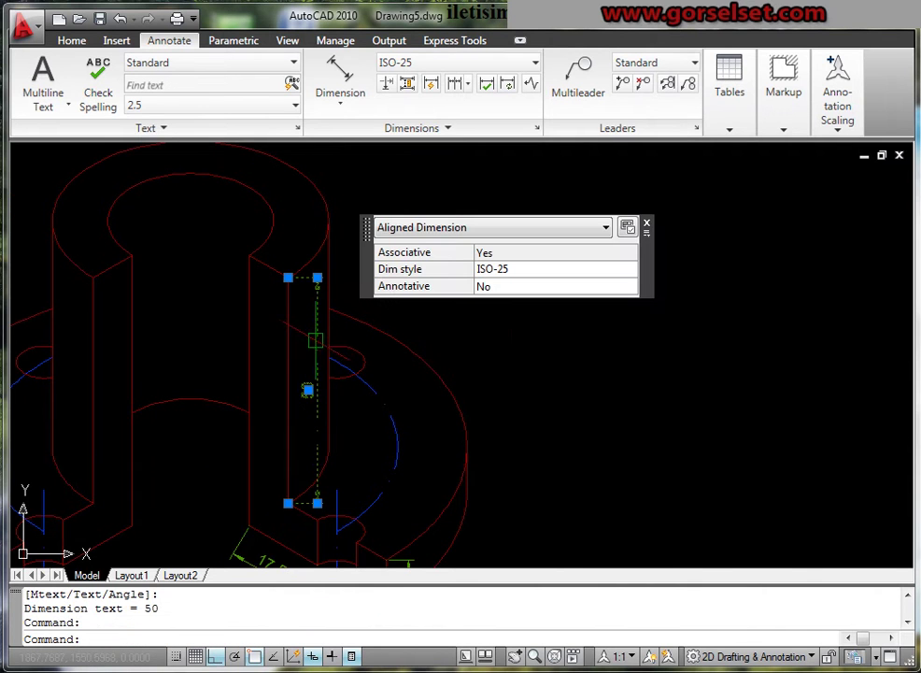
middle_drag(441, 416, 422, 308)
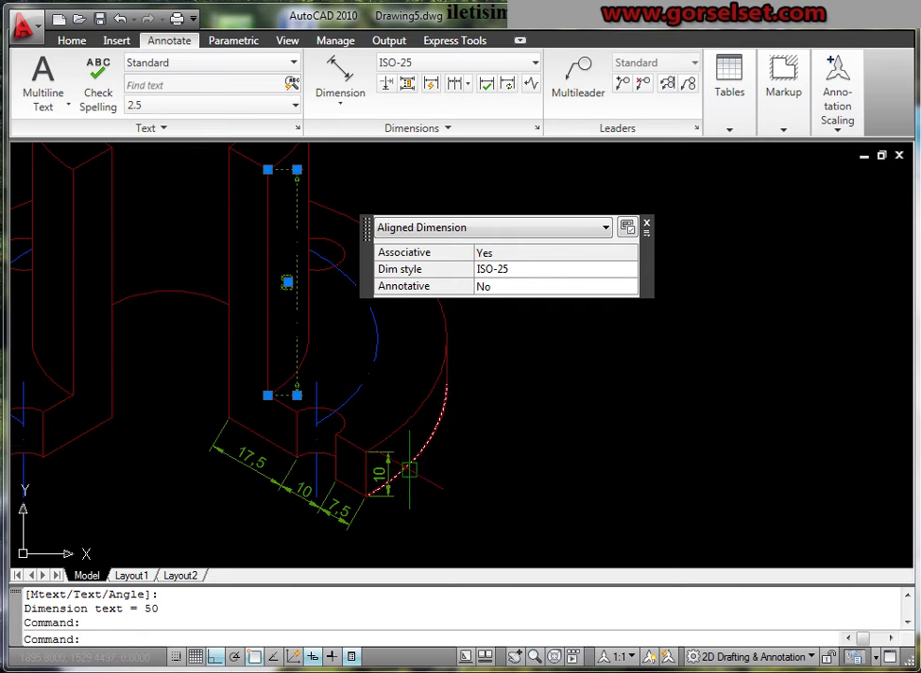
click(392, 474)
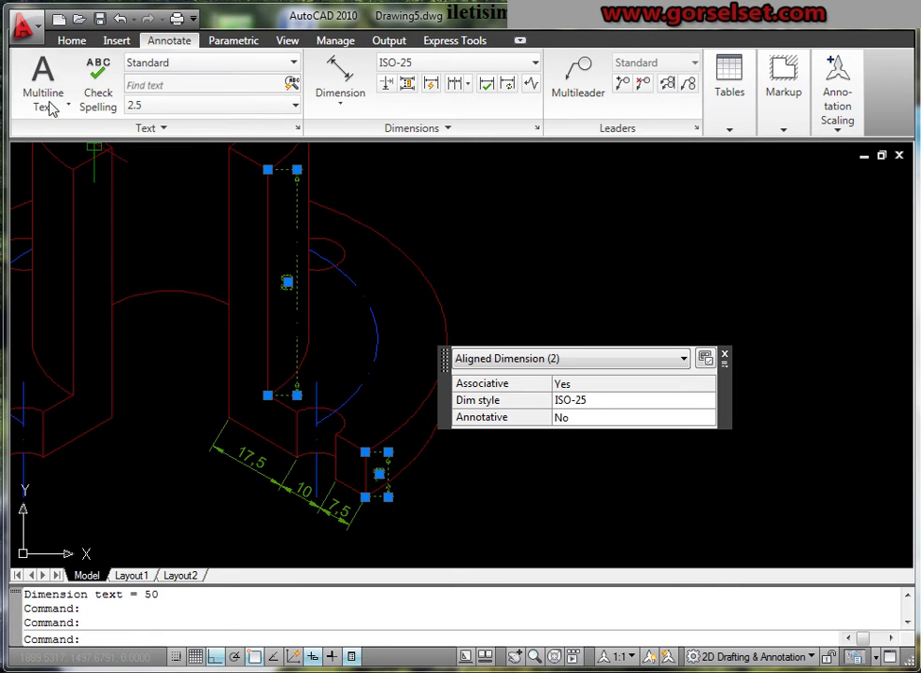
Step: Give the selected 50 and 10 dimensions the Continuous linetype
click(74, 42)
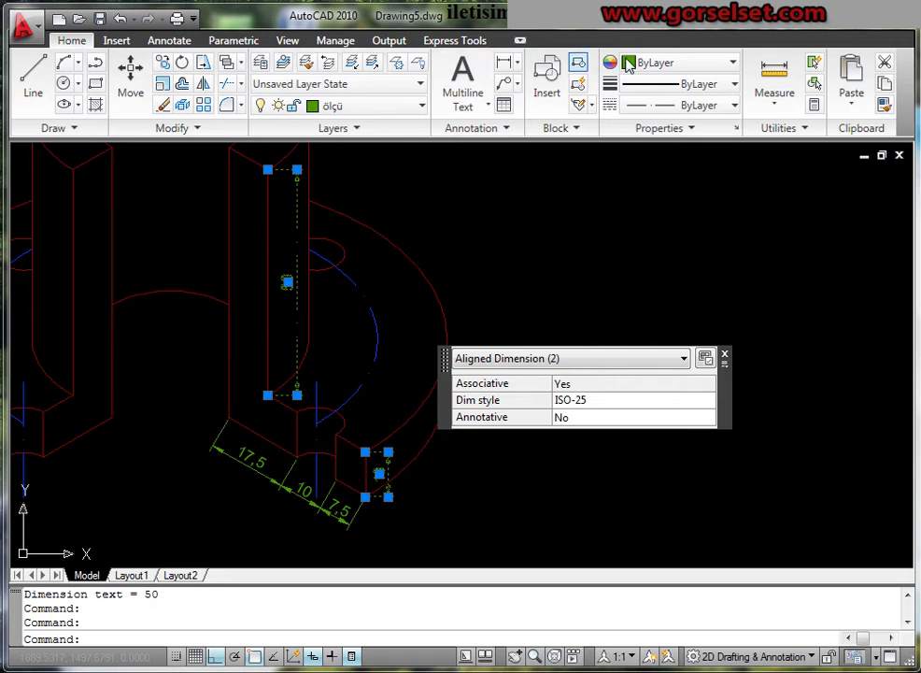
click(708, 105)
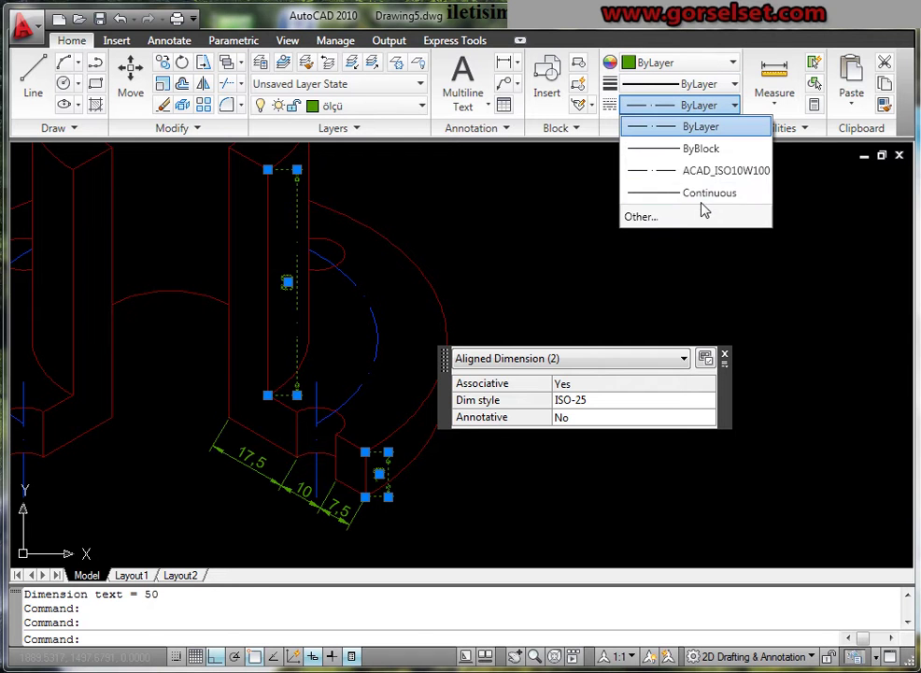
click(709, 193)
key(Escape)
scroll(271, 159, up, 2)
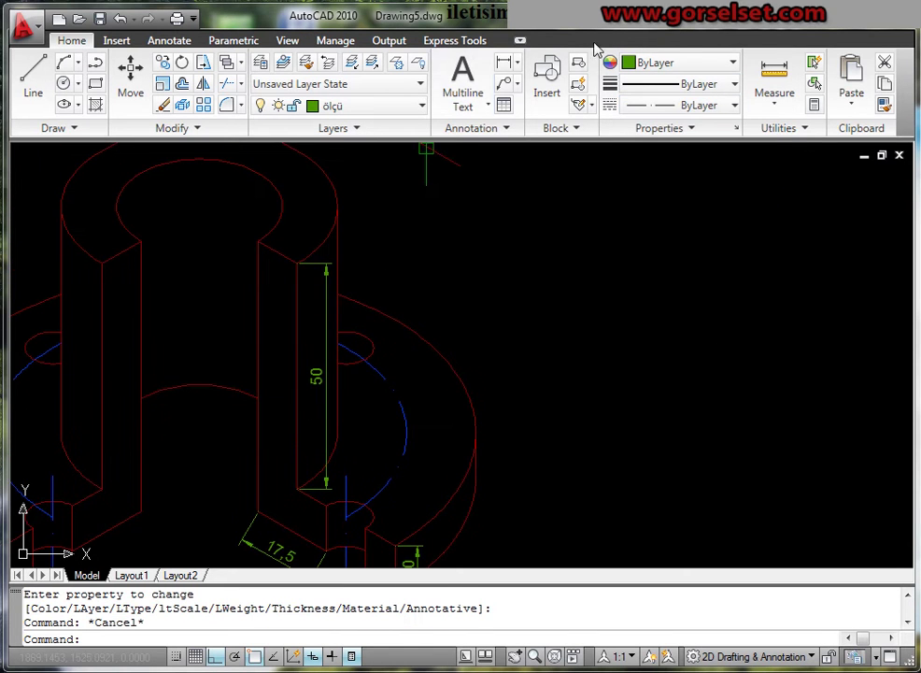
Step: Make Continuous the current linetype
click(708, 105)
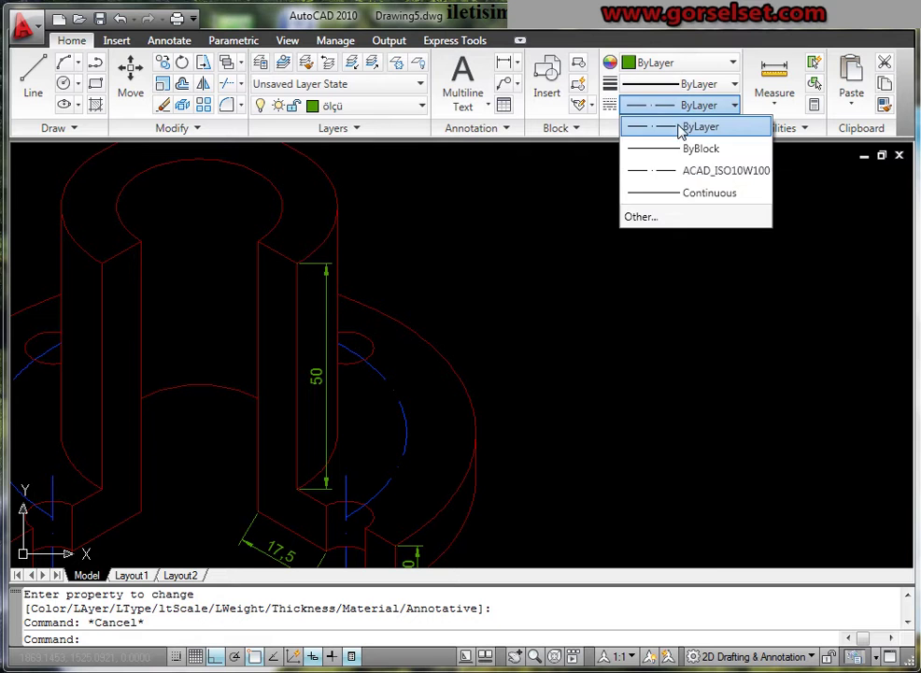
click(682, 194)
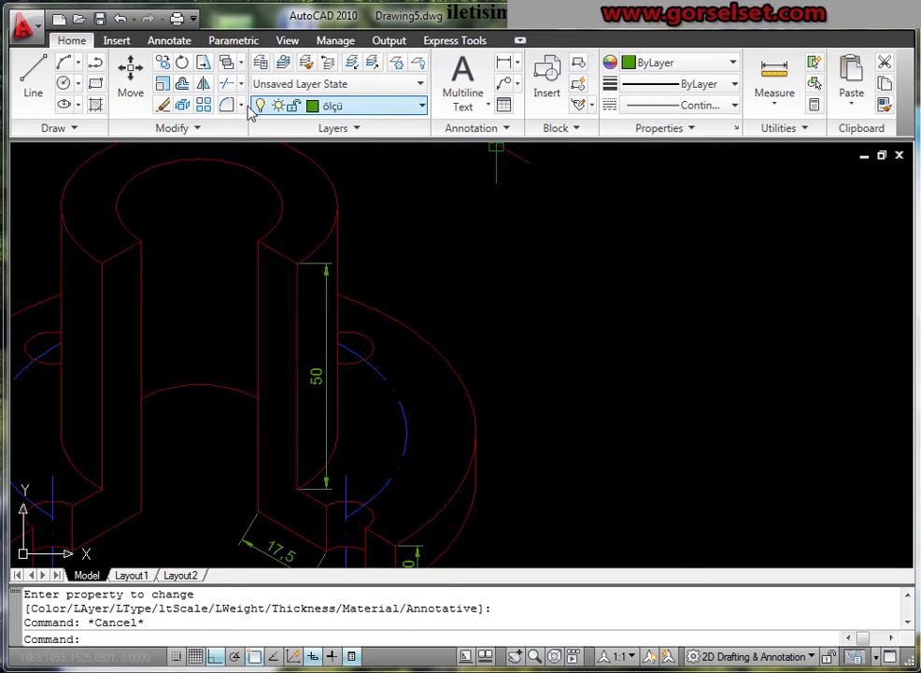
click(517, 62)
Step: Dimension the top of the bushing wall thickness with an aligned 10
click(514, 126)
scroll(324, 281, up, 2)
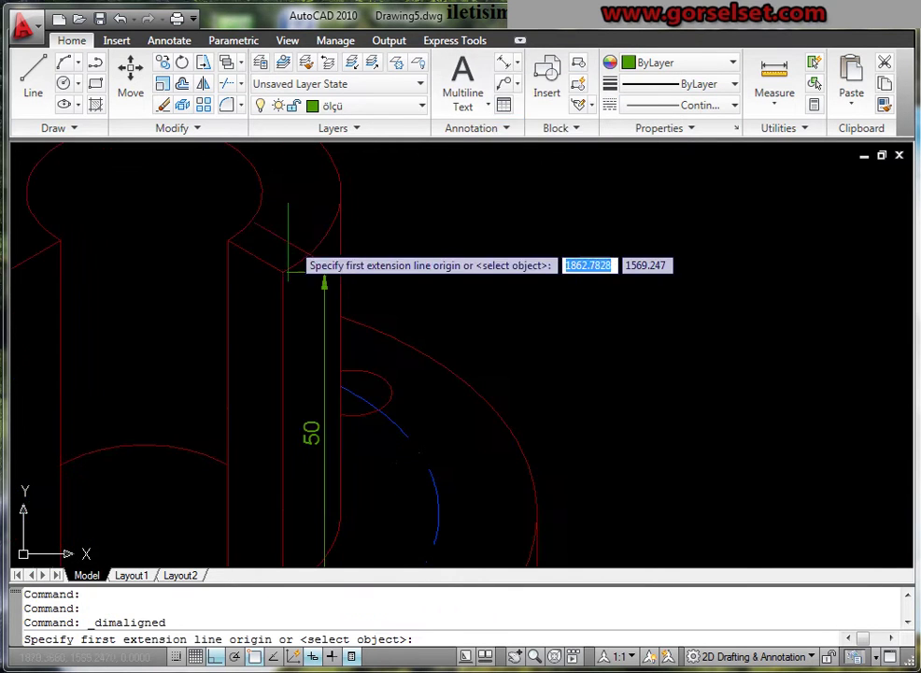
click(281, 269)
click(227, 241)
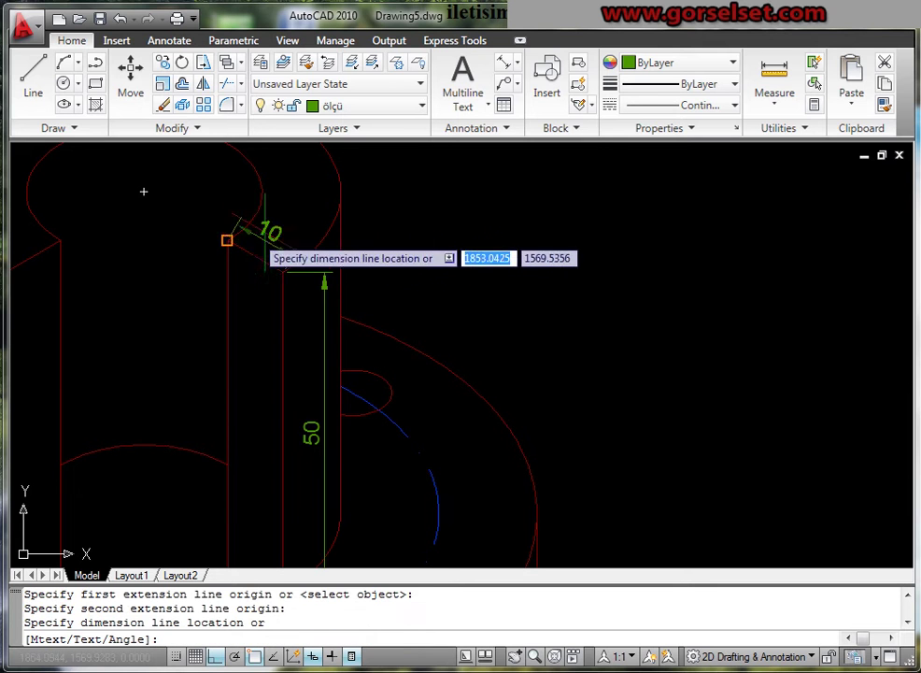
click(144, 192)
Step: Pan and zoom around the model to review the dimensioned isometric section
scroll(254, 247, down, 3)
middle_drag(238, 288, 278, 213)
scroll(278, 213, up, 2)
scroll(479, 251, down, 4)
middle_drag(480, 251, 570, 341)
scroll(570, 341, up, 2)
scroll(280, 355, up, 2)
middle_drag(421, 355, 280, 402)
scroll(280, 402, down, 1)
scroll(280, 402, up, 1)
scroll(301, 442, up, 2)
scroll(350, 430, up, 1)
scroll(229, 364, down, 2)
mouse_move(199, 370)
middle_down()
mouse_move(222, 394)
mouse_move(288, 381)
middle_up()
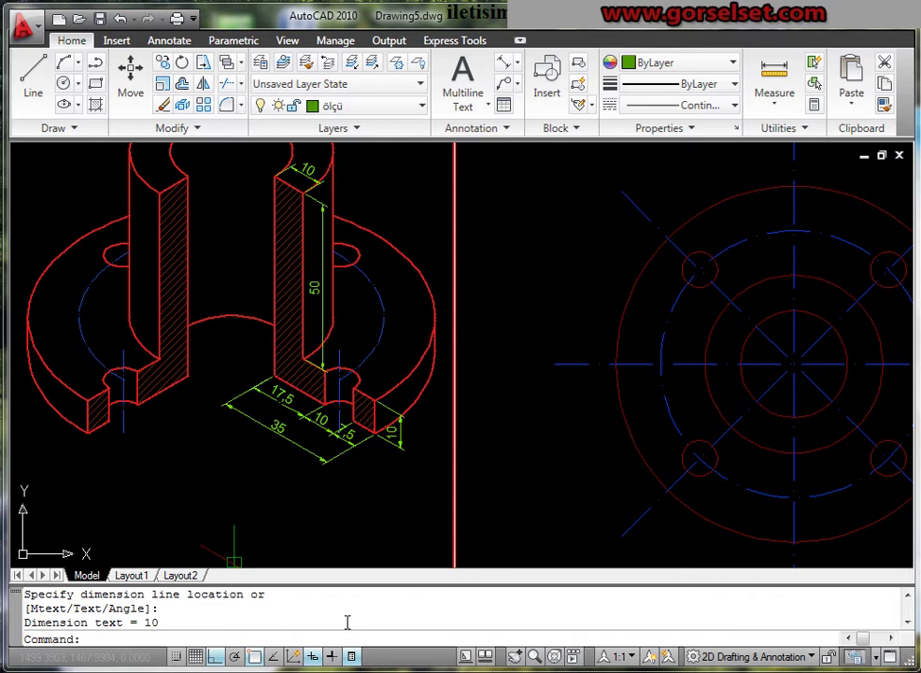
scroll(421, 486, up, 1)
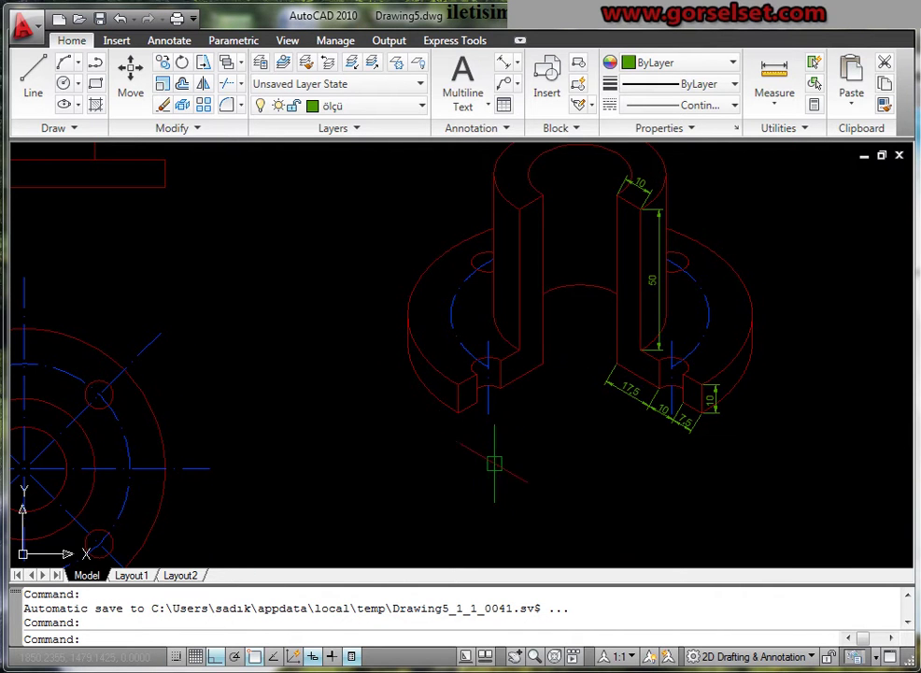
middle_drag(551, 376, 517, 404)
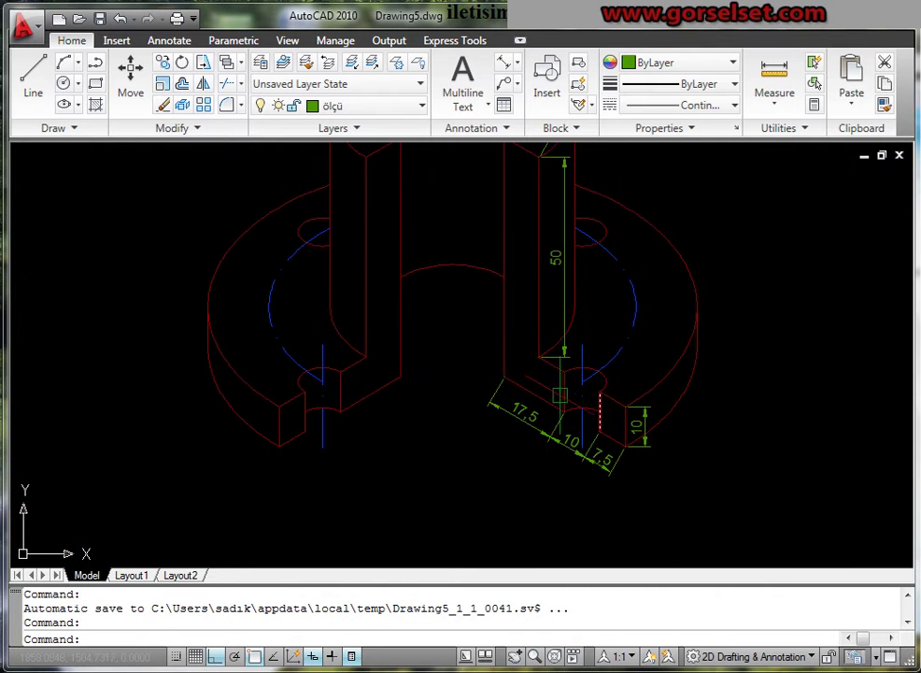
scroll(561, 395, down, 1)
scroll(493, 411, down, 1)
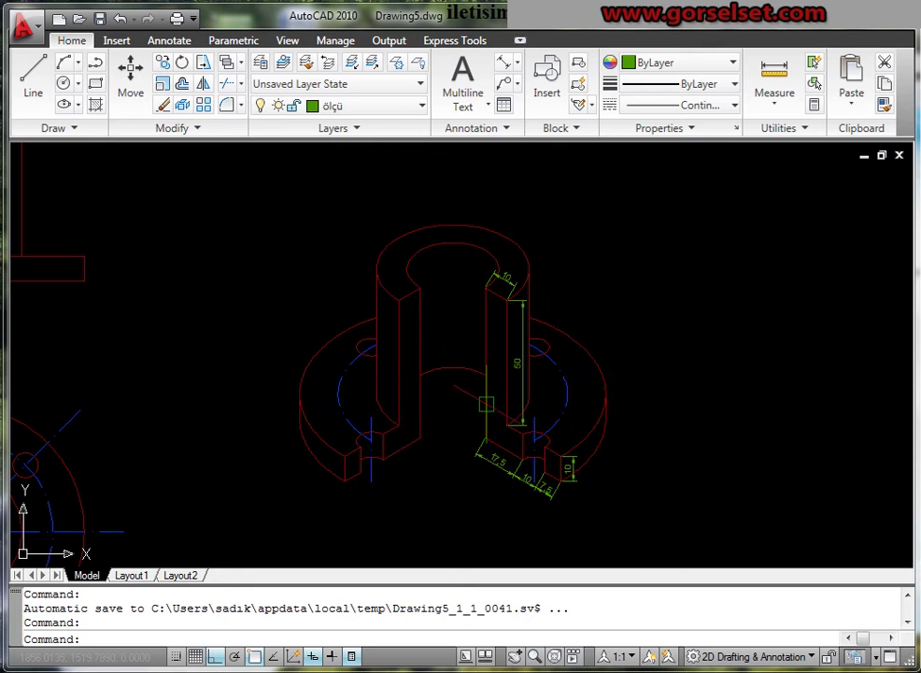
middle_drag(484, 391, 487, 410)
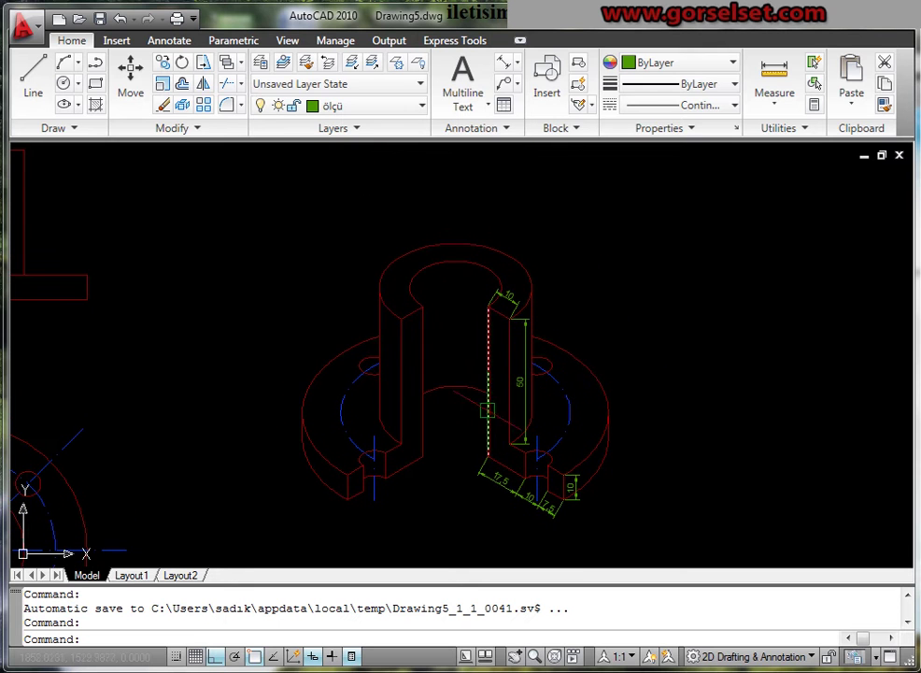
Step: Pick the 17.5, 10 and 7.5 chain dimensions with the Oblique tool
click(169, 40)
click(396, 139)
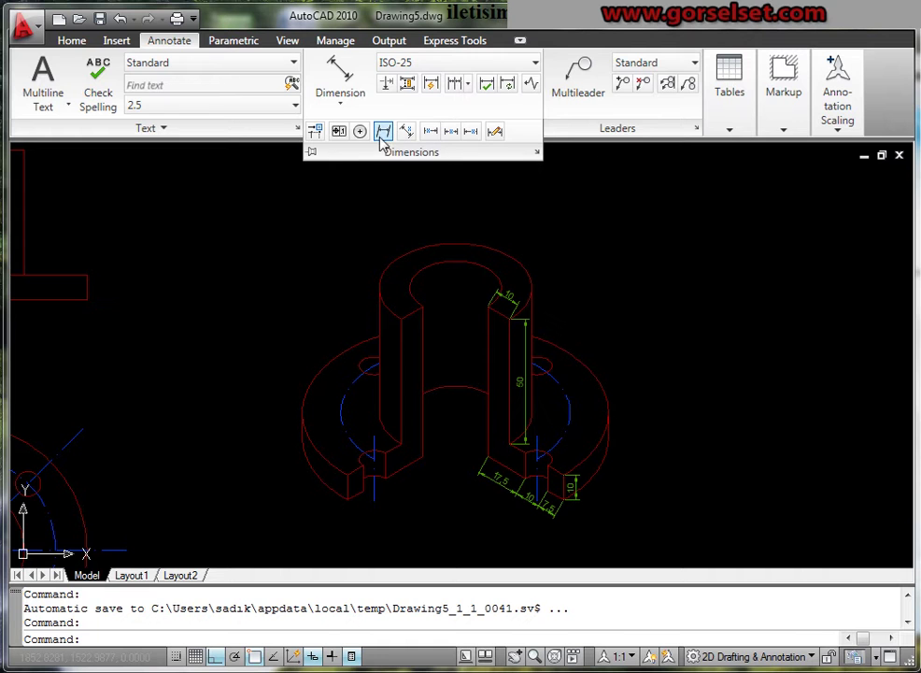
click(382, 133)
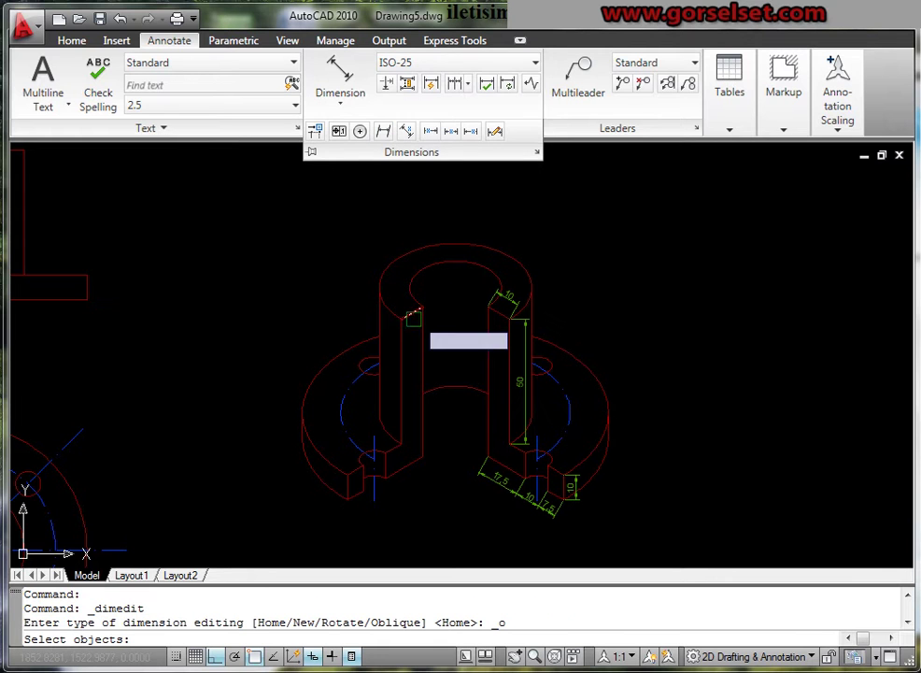
scroll(478, 406, up, 3)
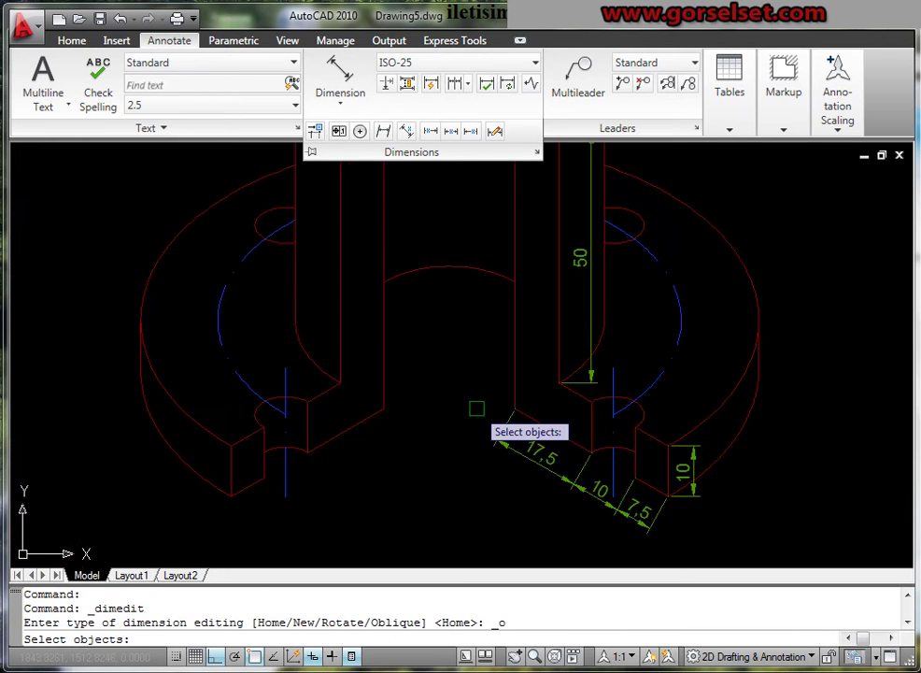
click(545, 457)
click(596, 492)
click(644, 512)
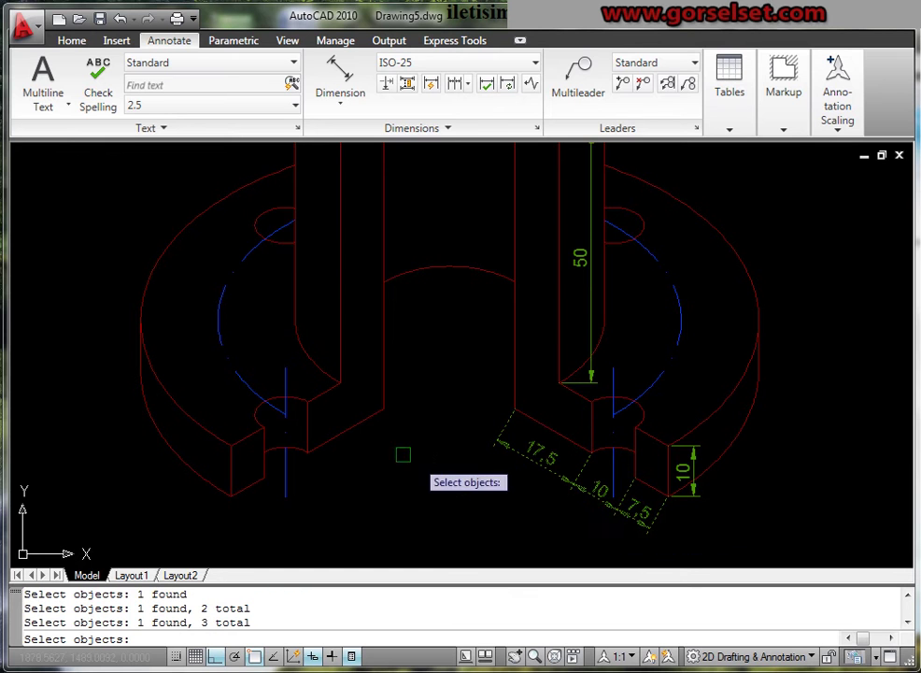
middle_drag(387, 439, 353, 411)
middle_drag(551, 463, 470, 460)
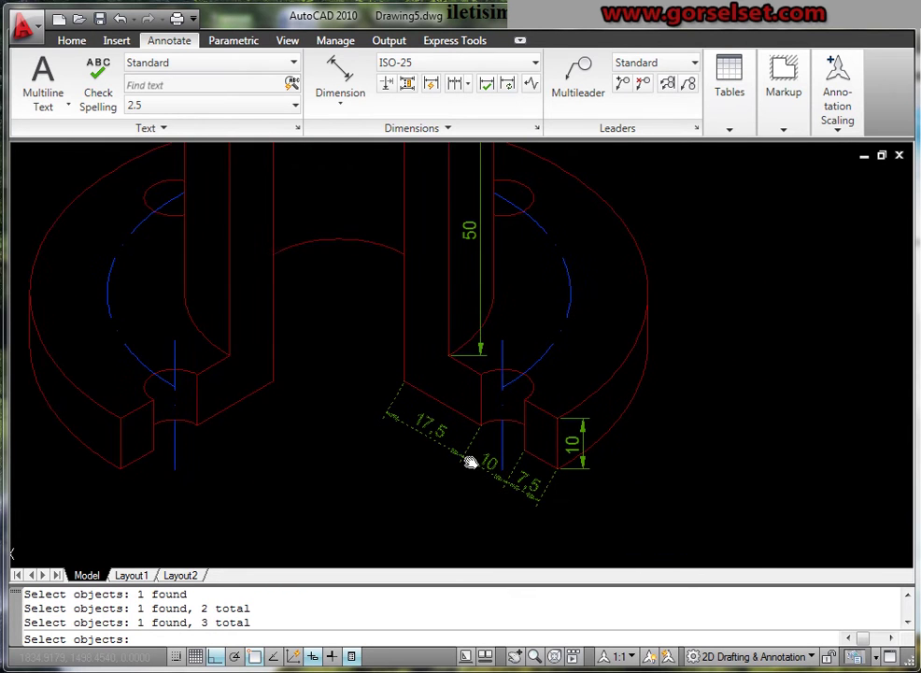
middle_drag(558, 466, 527, 441)
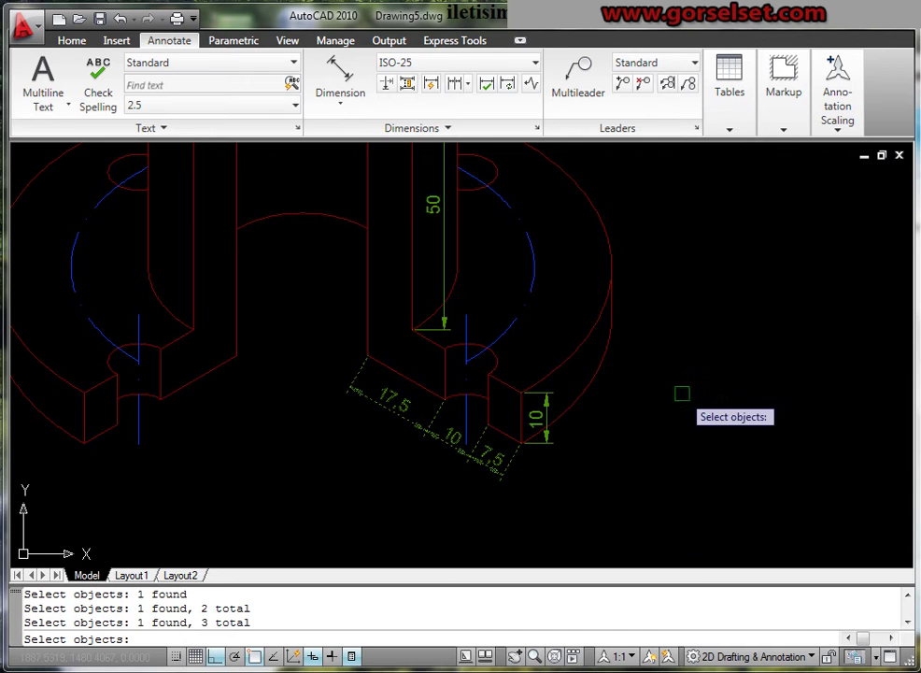
Step: Set the obliquing angle of those three dimensions to 30°
key(Return)
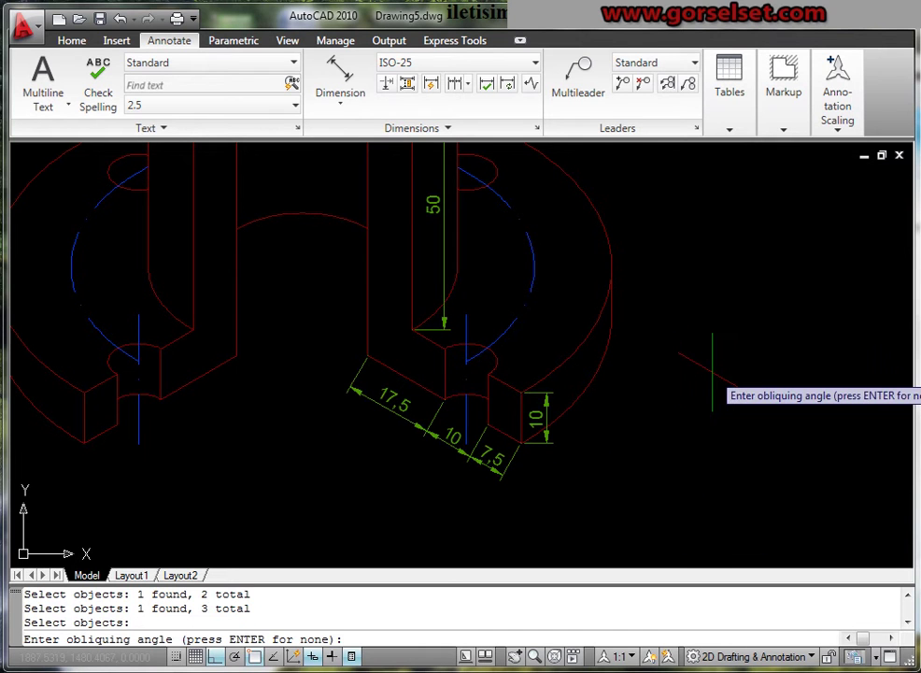
text(30)
key(Return)
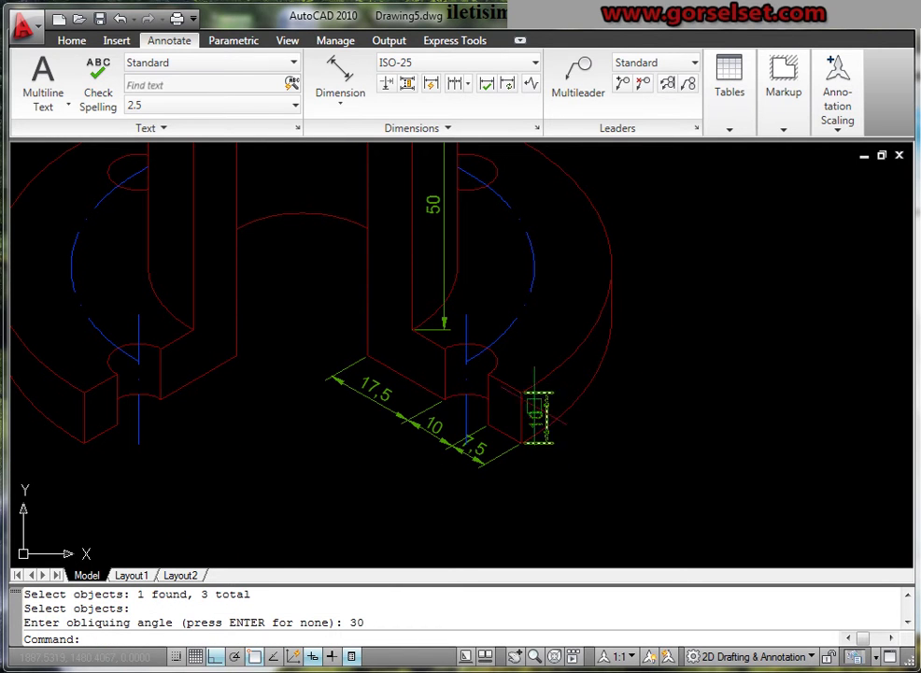
scroll(492, 339, down, 1)
scroll(677, 219, up, 1)
right_click(681, 228)
click(710, 232)
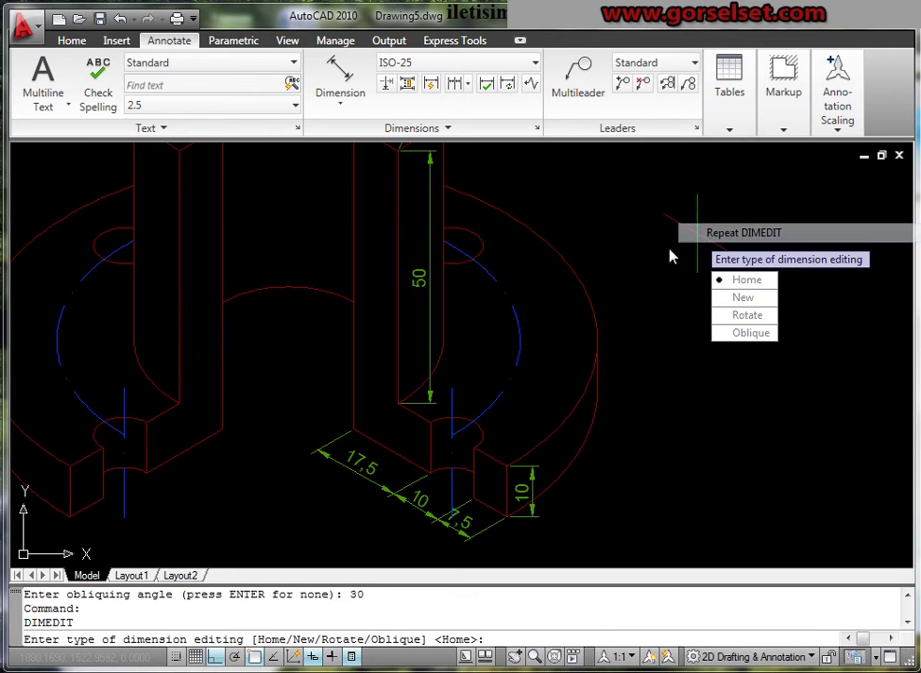
Step: Oblique the 50 and vertical 10 dimensions at 150°
click(736, 334)
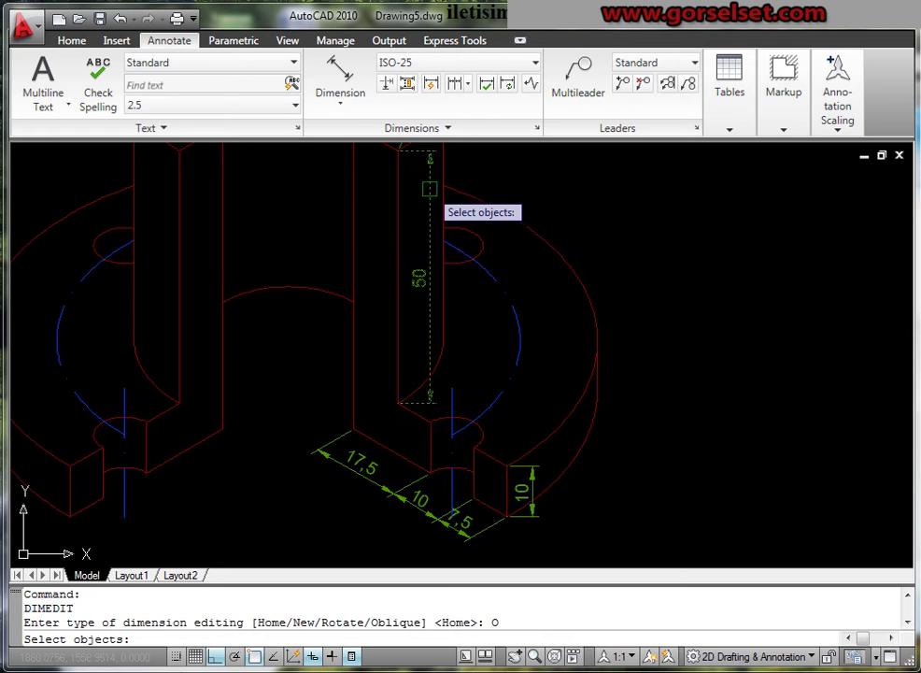
click(430, 189)
click(527, 488)
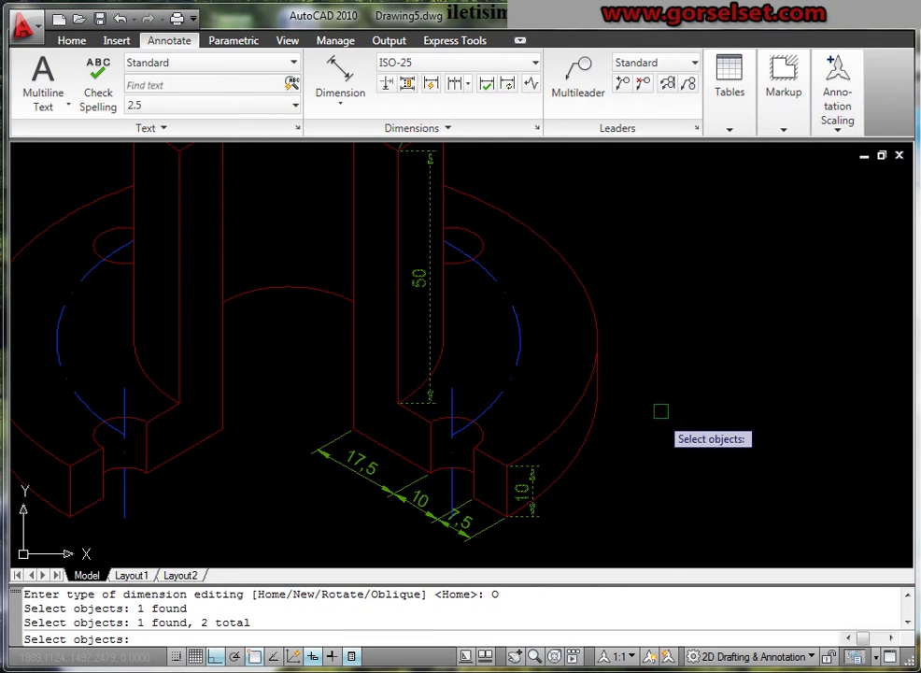
key(Return)
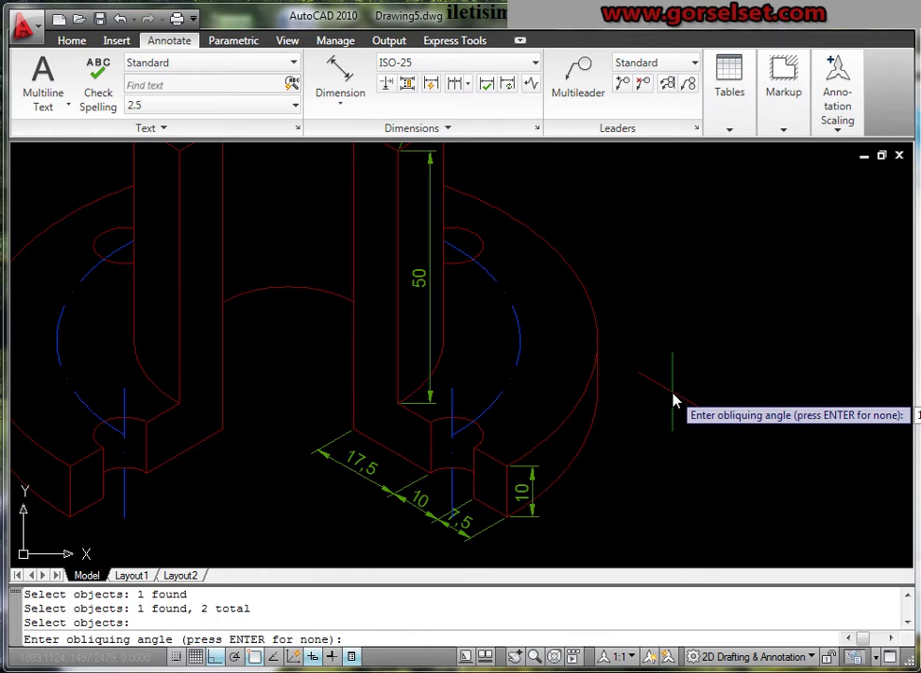
text(150)
key(Return)
mouse_move(477, 295)
middle_down()
mouse_move(490, 315)
mouse_move(532, 304)
middle_up()
mouse_move(591, 434)
middle_down()
mouse_move(403, 317)
mouse_move(422, 291)
mouse_move(422, 326)
middle_up()
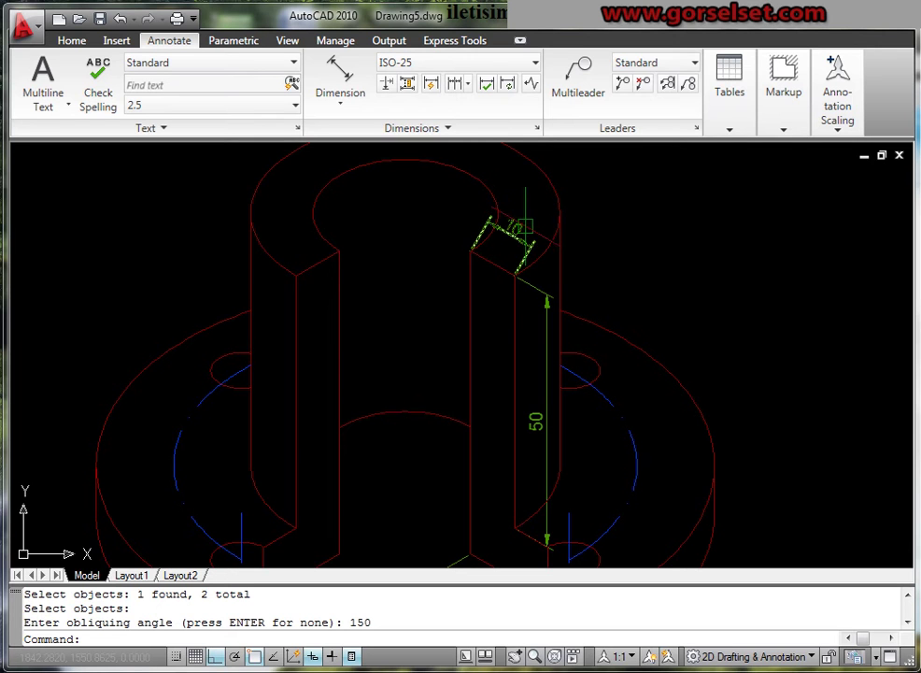
Step: Oblique the top 10 wall-thickness dimension at 30°
right_click(723, 201)
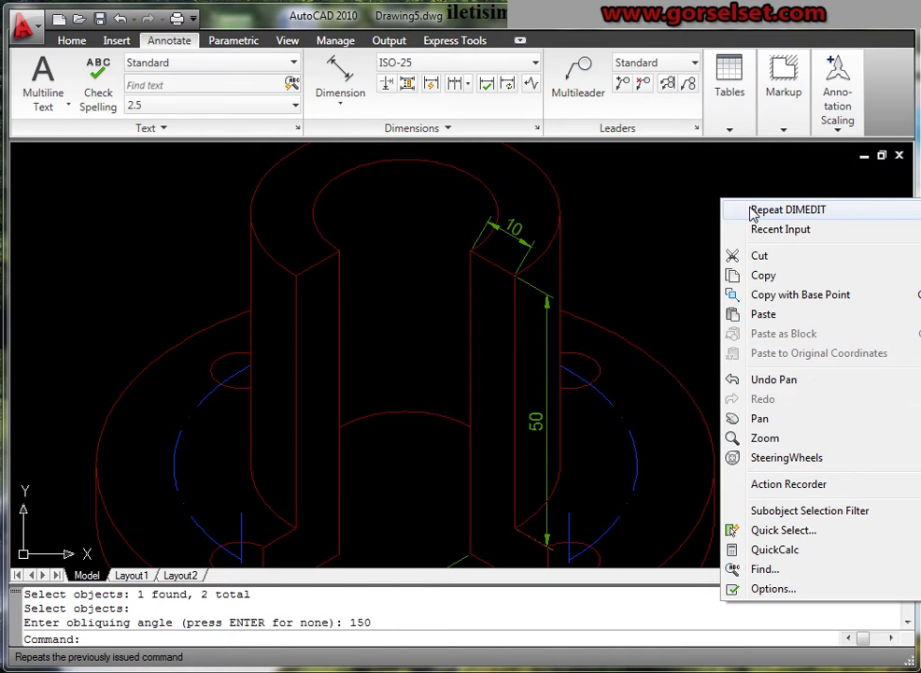
click(598, 242)
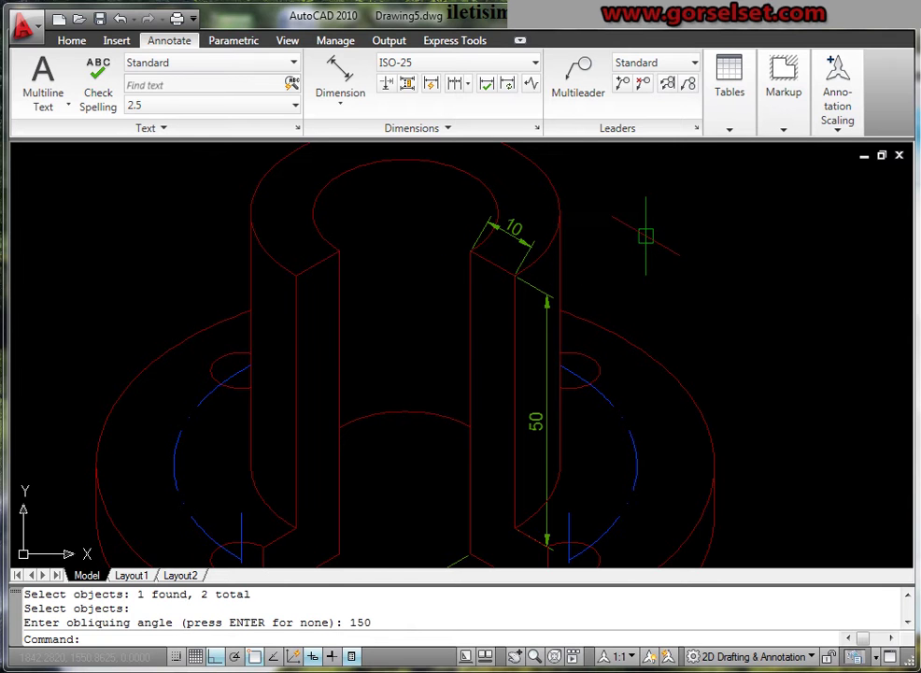
key(Return)
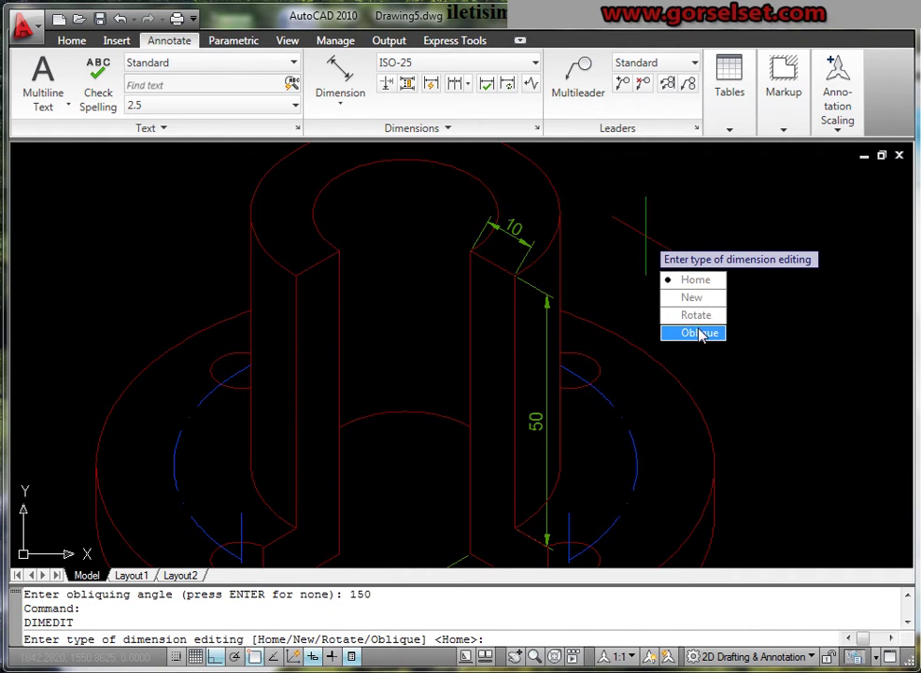
click(700, 333)
click(521, 231)
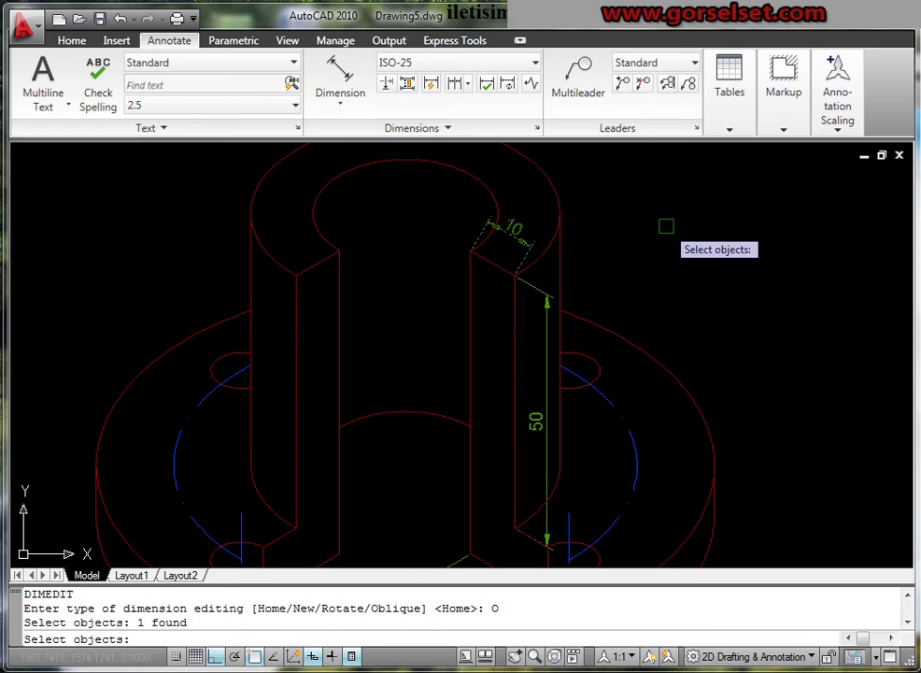
key(Return)
text(30)
key(Return)
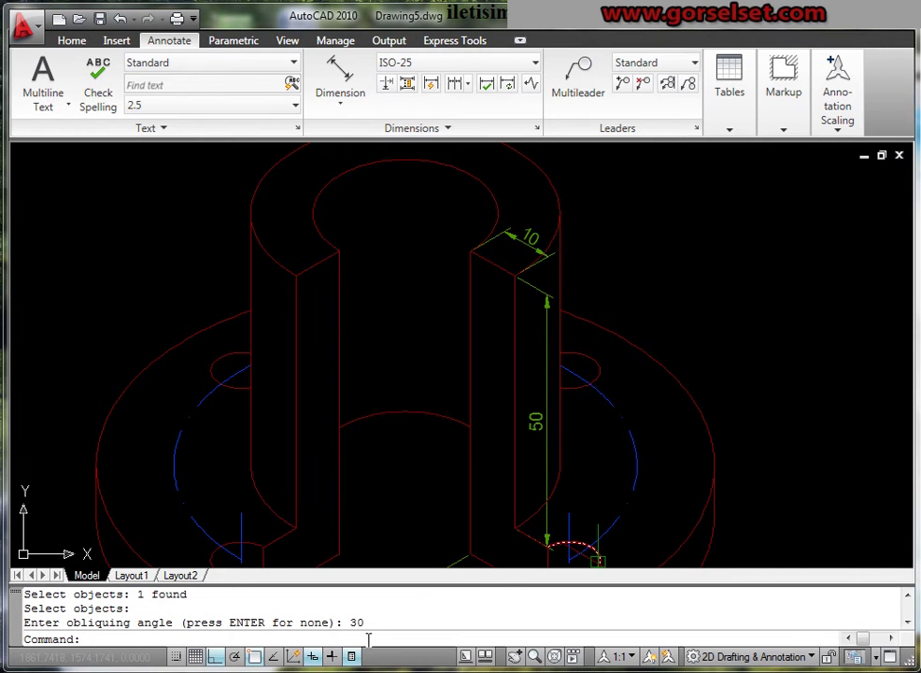
scroll(411, 299, down, 3)
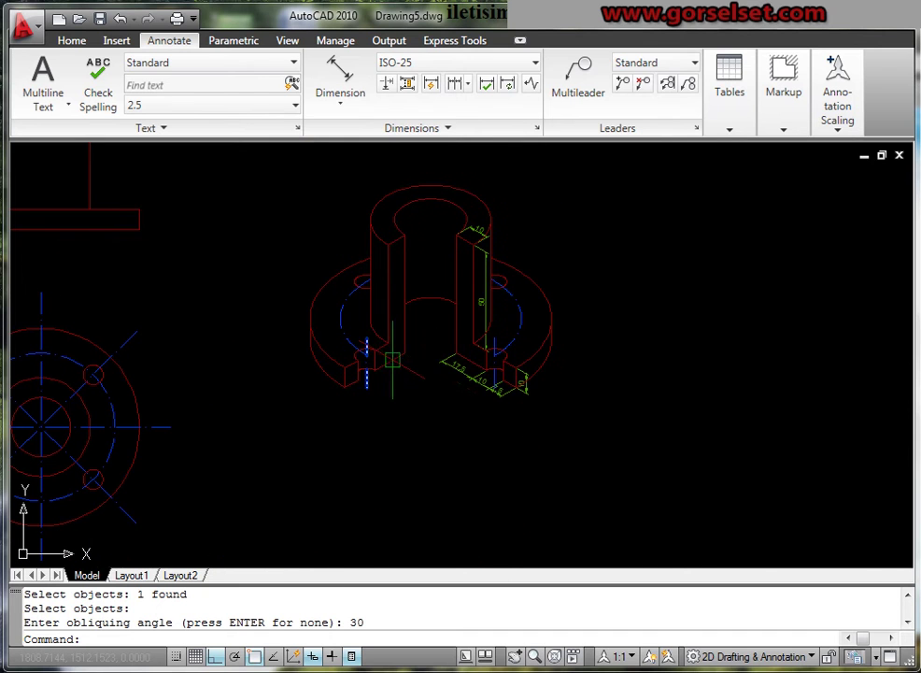
Step: Thaw the tarama layer so the section hatching appears on the isometric bushing
click(73, 40)
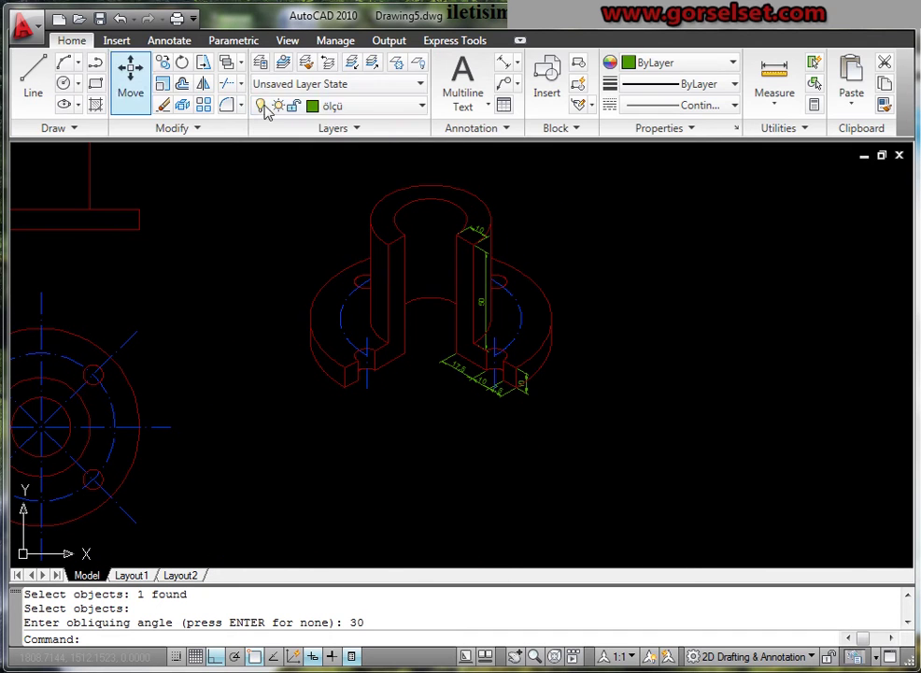
click(329, 111)
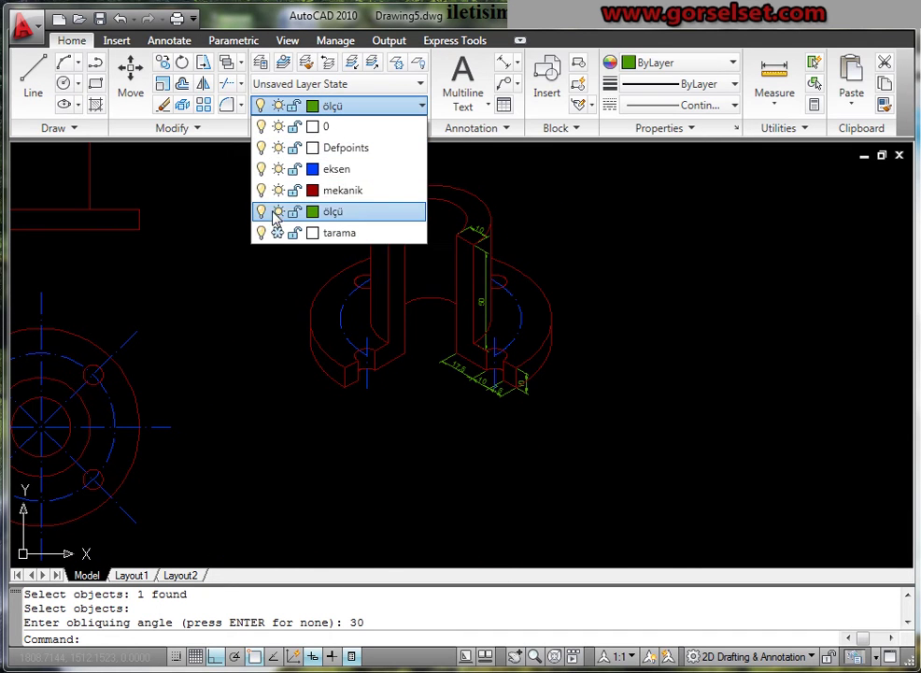
click(276, 239)
scroll(249, 385, up, 3)
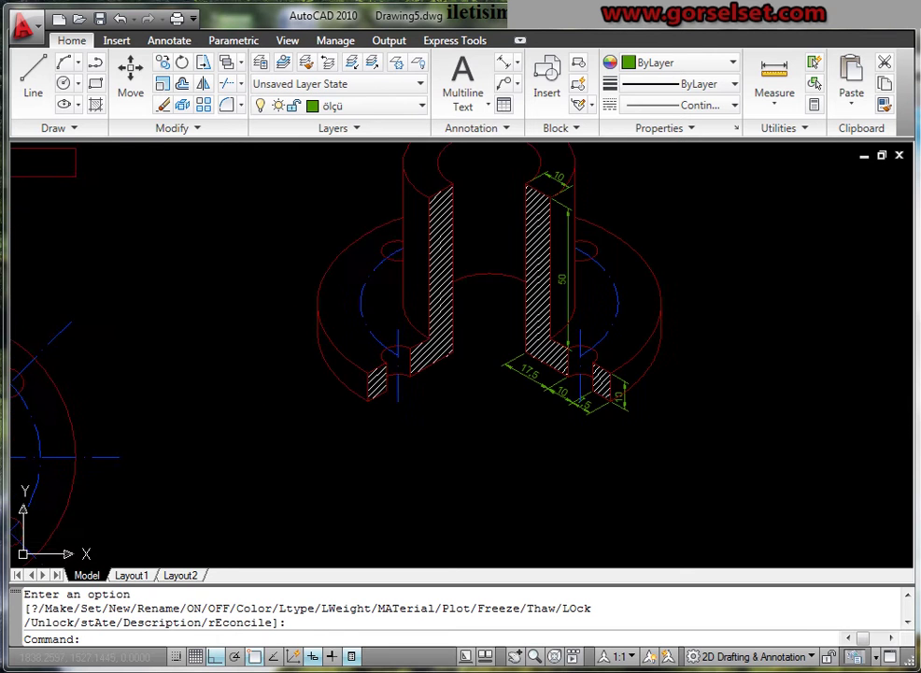
scroll(466, 367, up, 3)
scroll(449, 346, down, 2)
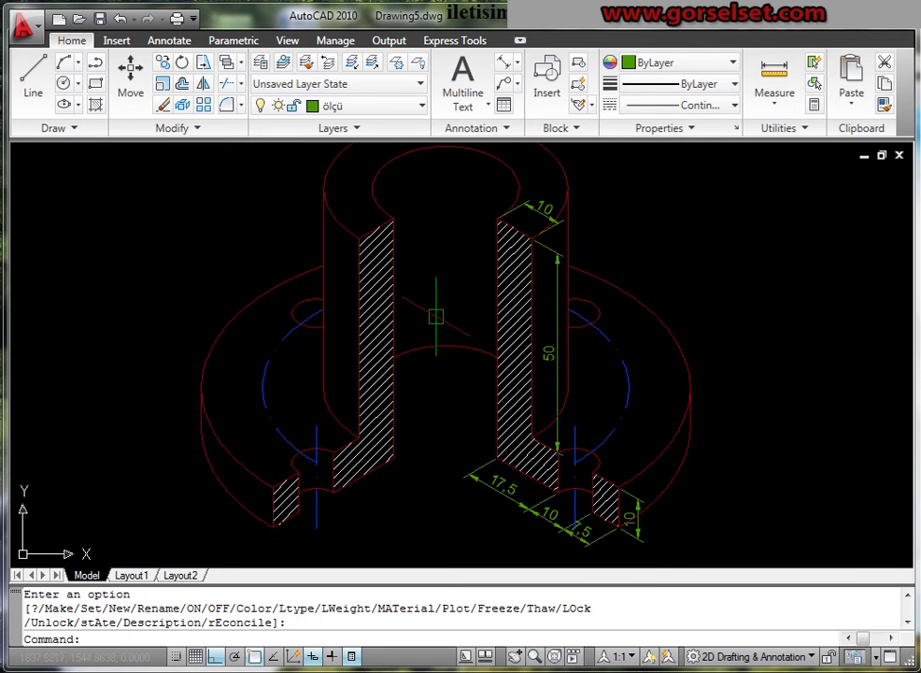
scroll(436, 317, down, 3)
Step: Pan and zoom so the front, top and isometric views all fit the window
middle_drag(390, 315, 378, 343)
mouse_move(553, 409)
middle_down()
mouse_move(467, 392)
mouse_move(385, 412)
middle_up()
scroll(449, 388, up, 4)
scroll(385, 411, down, 2)
scroll(390, 401, down, 2)
scroll(524, 329, down, 2)
scroll(436, 332, down, 1)
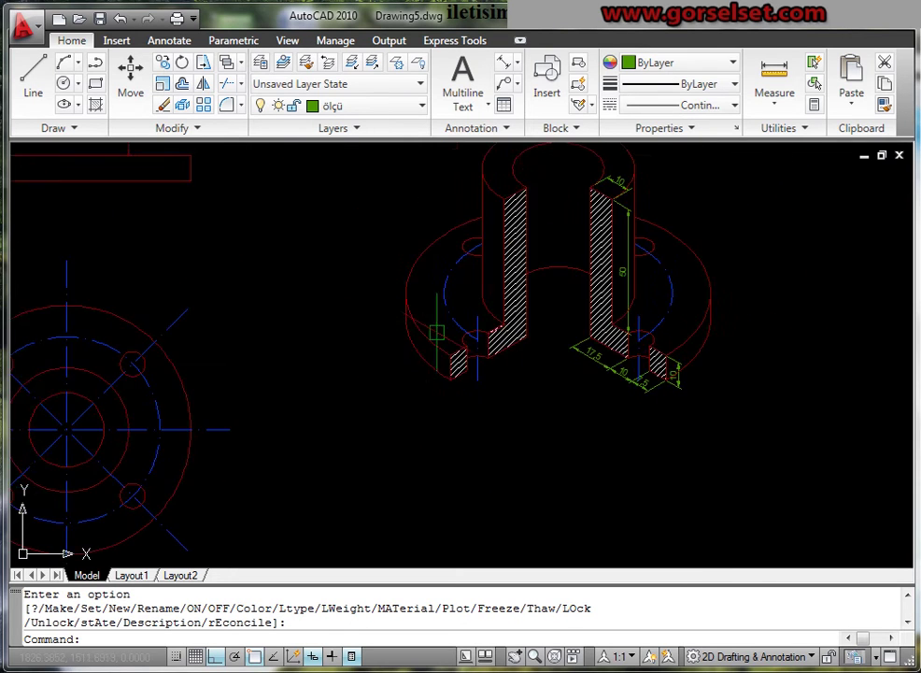
middle_drag(436, 332, 606, 329)
scroll(541, 328, down, 3)
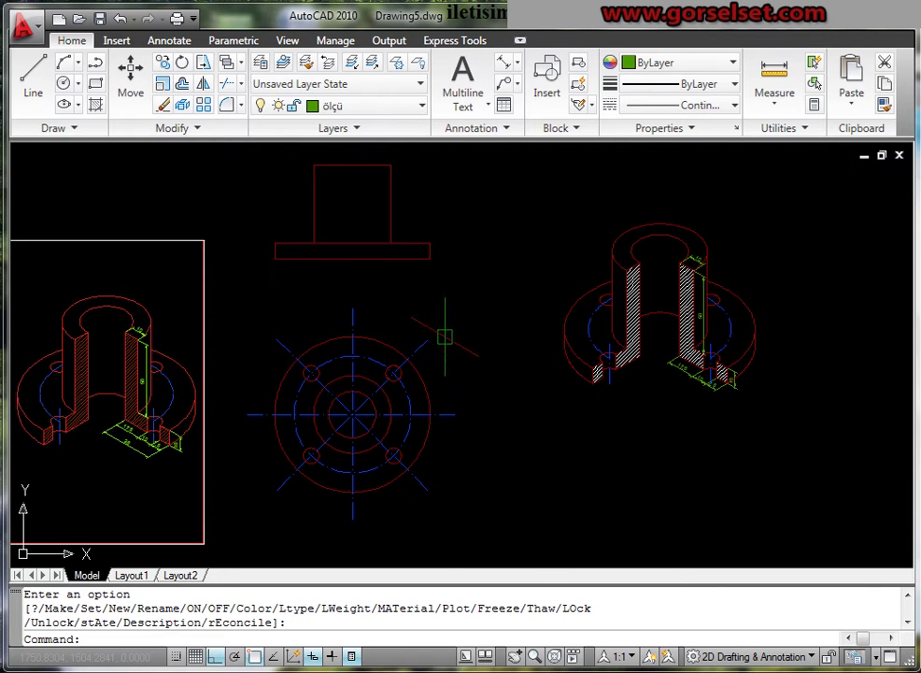
middle_drag(329, 235, 345, 268)
text(snap)
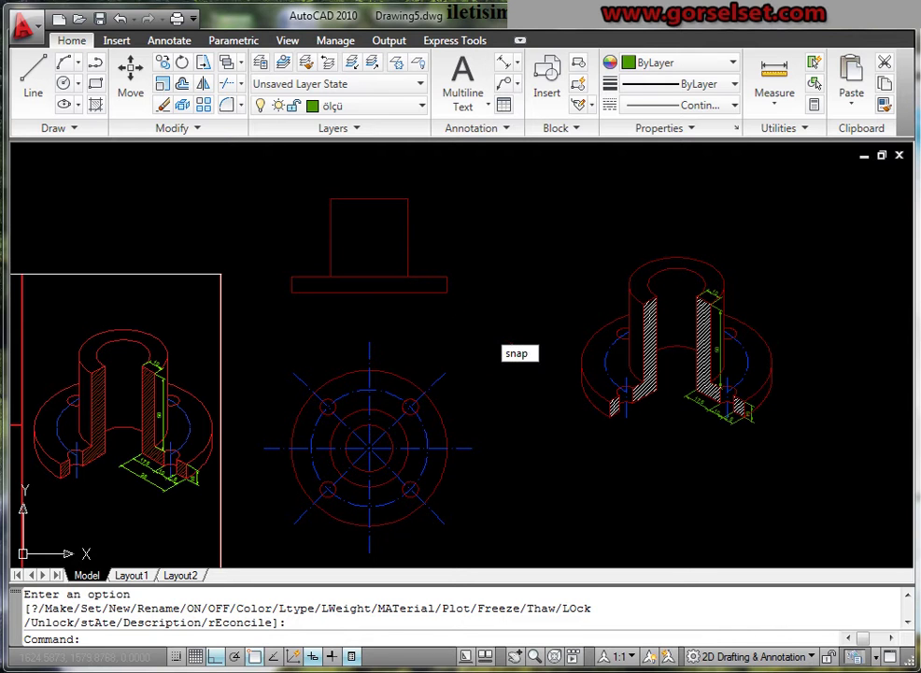
Step: Change the SNAP style from Isometric to Standard with 10 spacing, then turn snap off
key(Return)
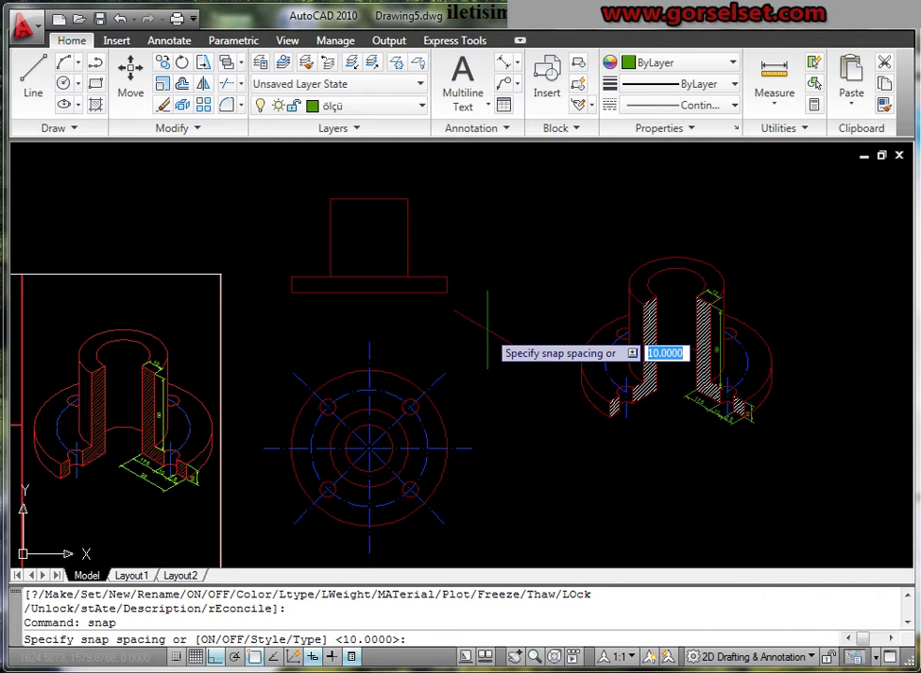
text(s)
key(Return)
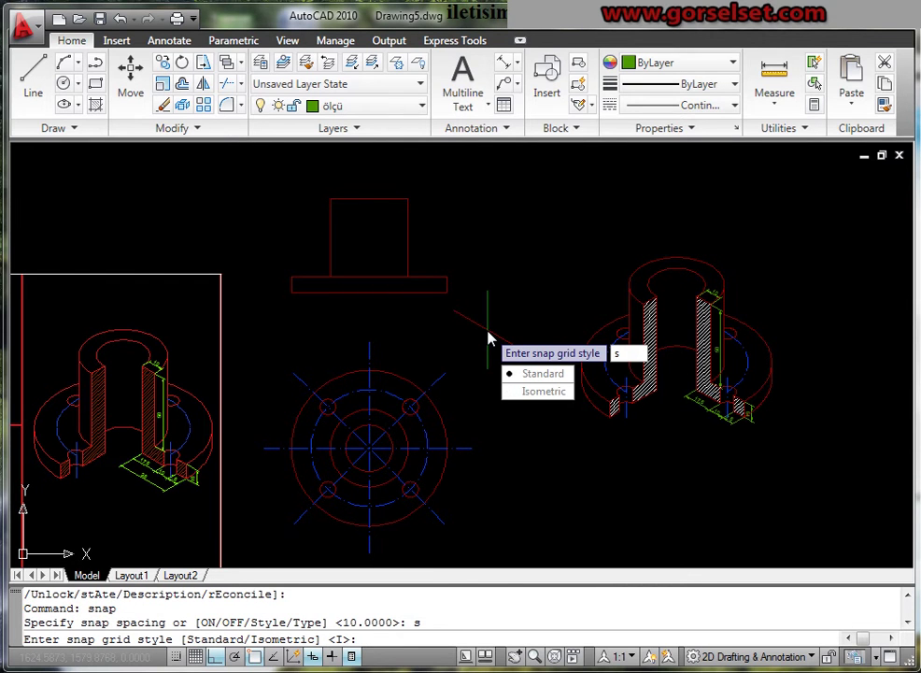
key(Return)
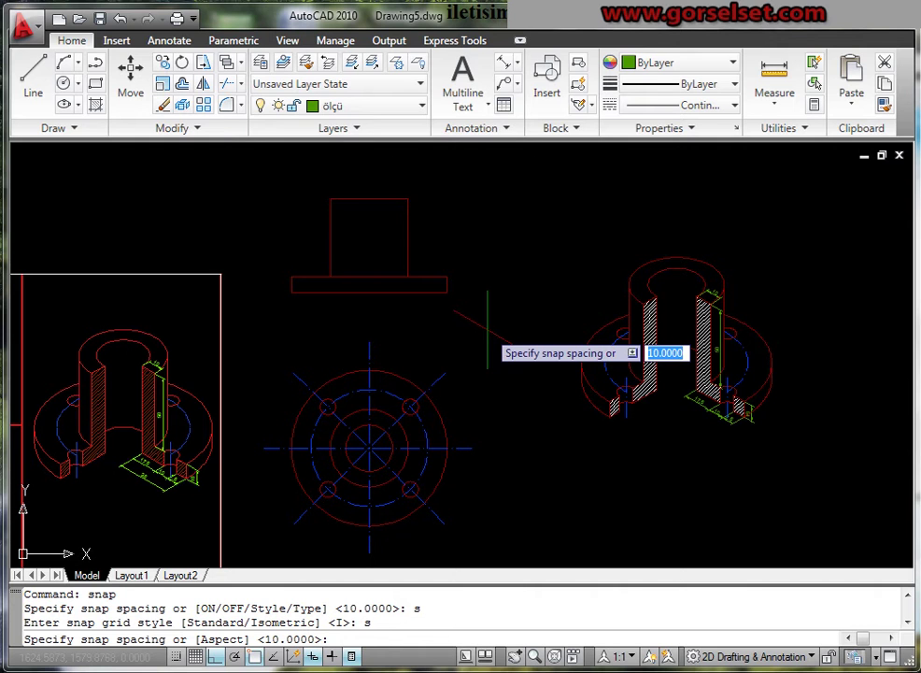
key(Return)
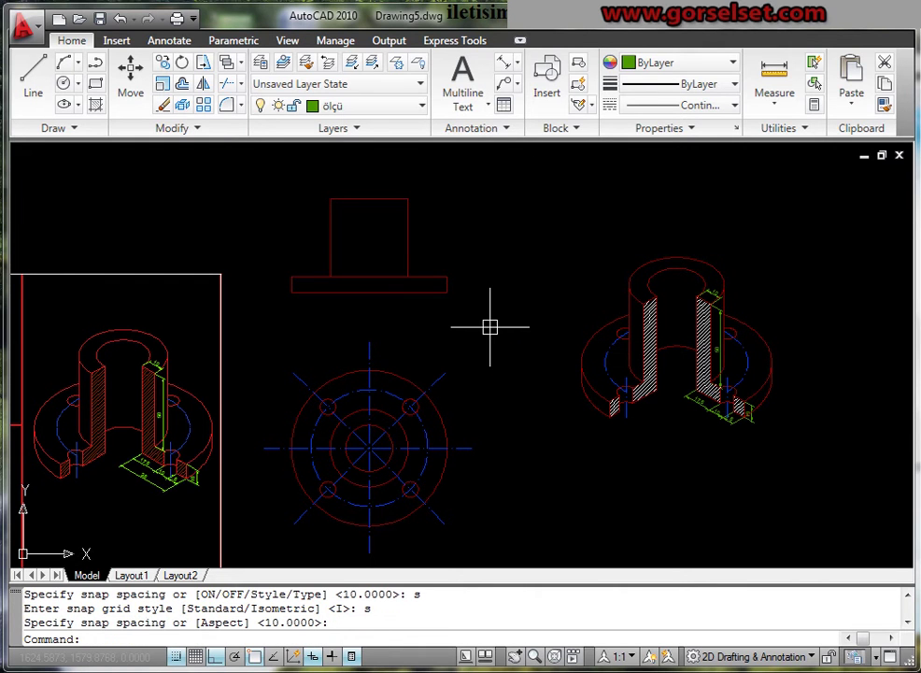
click(175, 656)
middle_drag(344, 430, 353, 411)
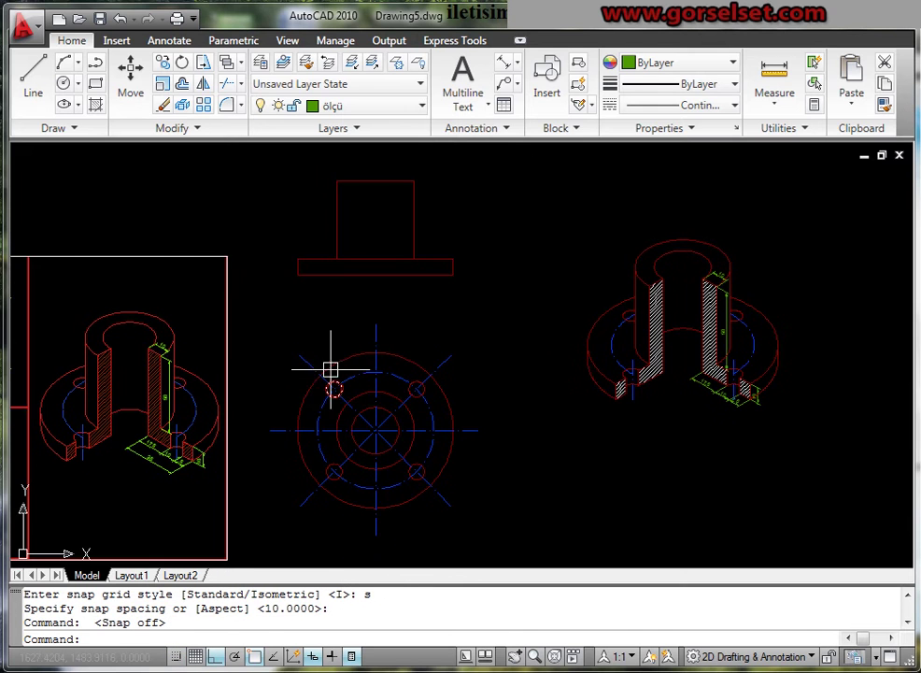
middle_drag(331, 370, 355, 370)
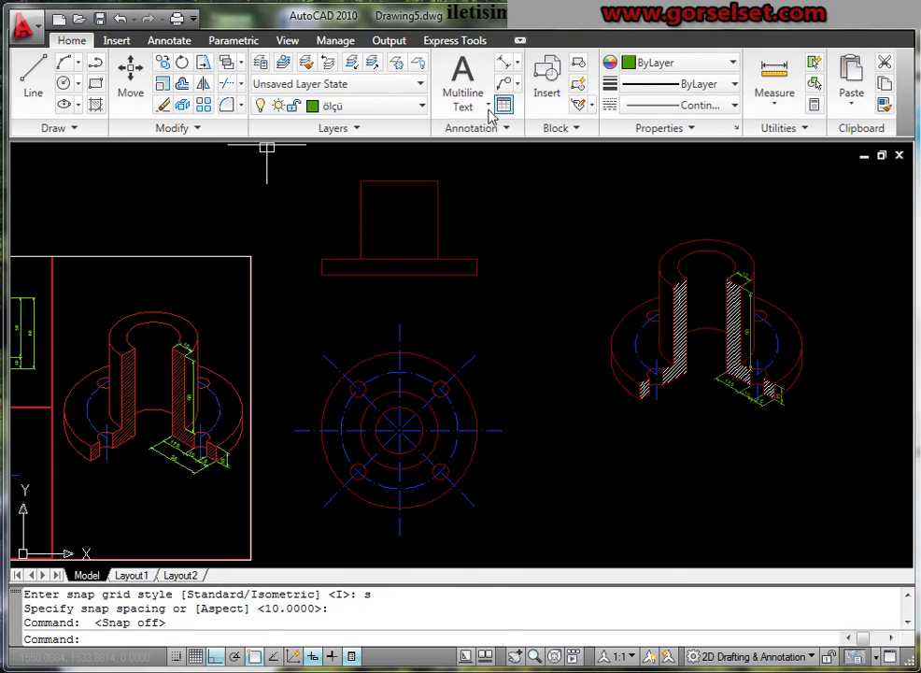
Step: Try a linear dimension of 100 along the front view's base, then cancel it
click(172, 41)
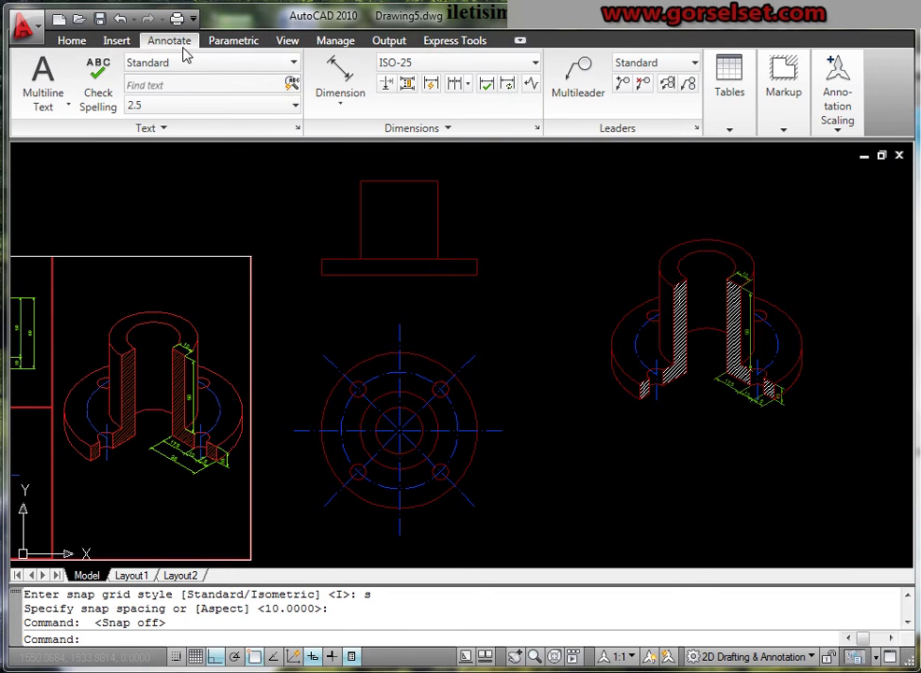
click(340, 97)
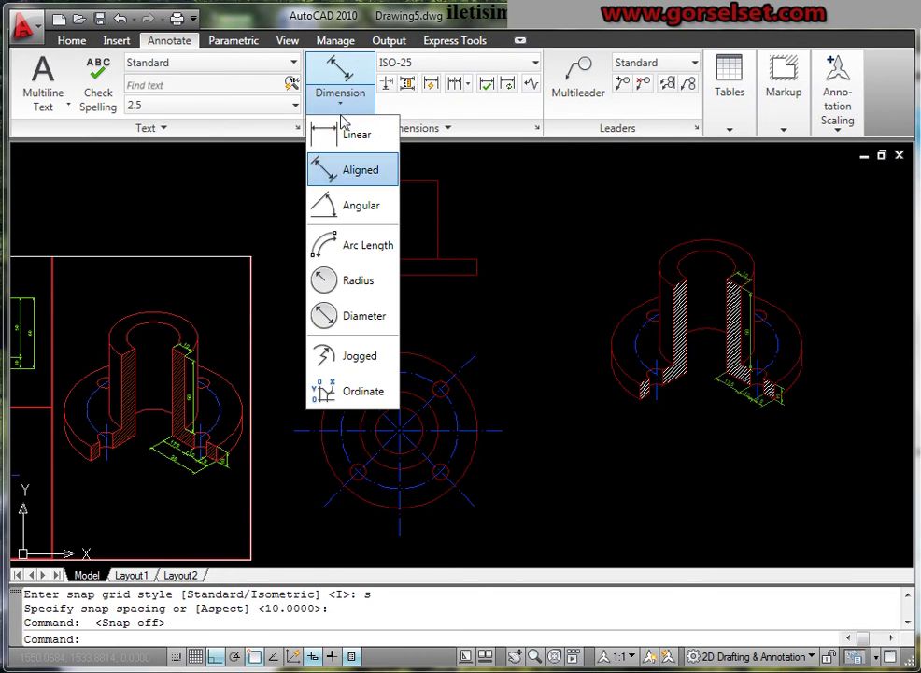
click(348, 134)
scroll(345, 234, up, 2)
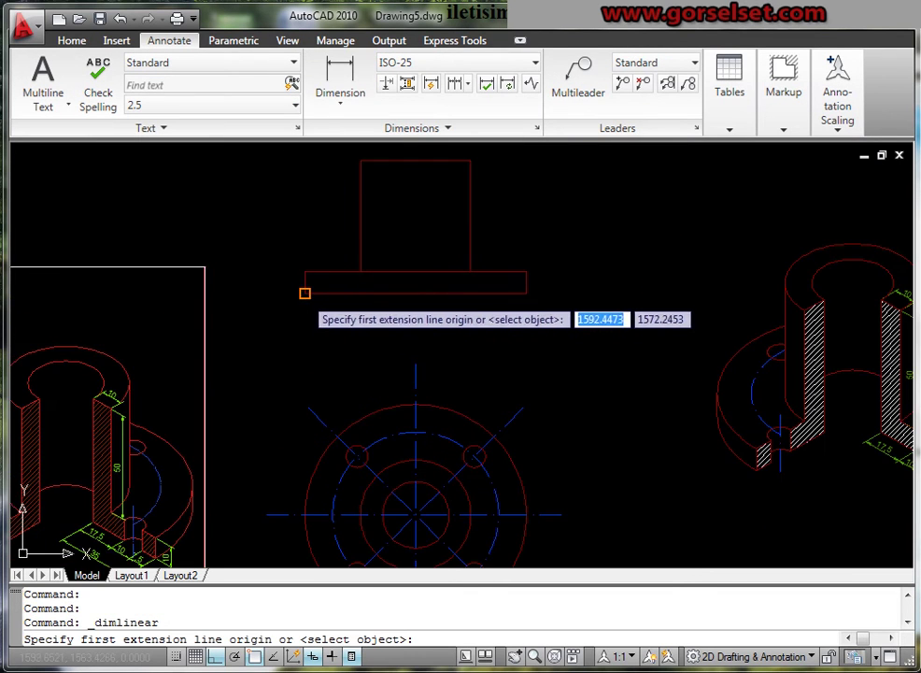
click(305, 293)
click(527, 293)
scroll(449, 339, up, 3)
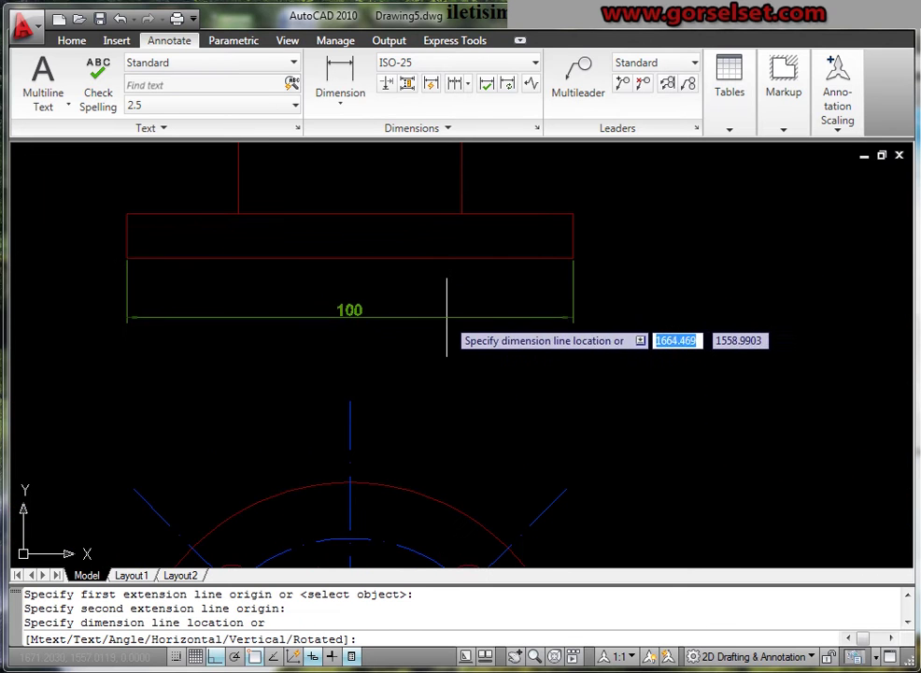
middle_drag(375, 338, 434, 329)
scroll(398, 309, up, 2)
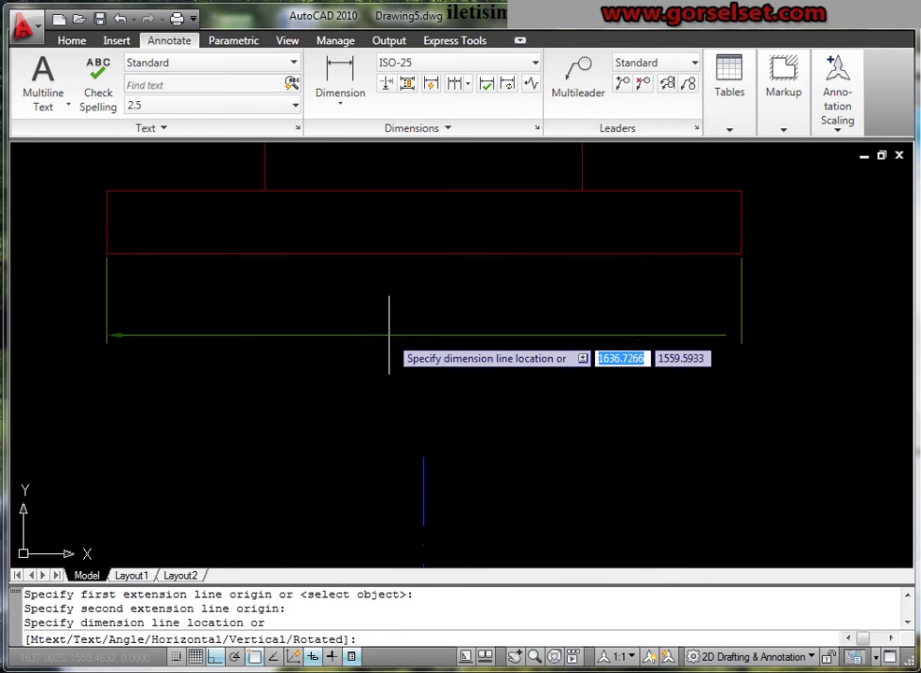
scroll(380, 318, up, 1)
scroll(380, 331, down, 2)
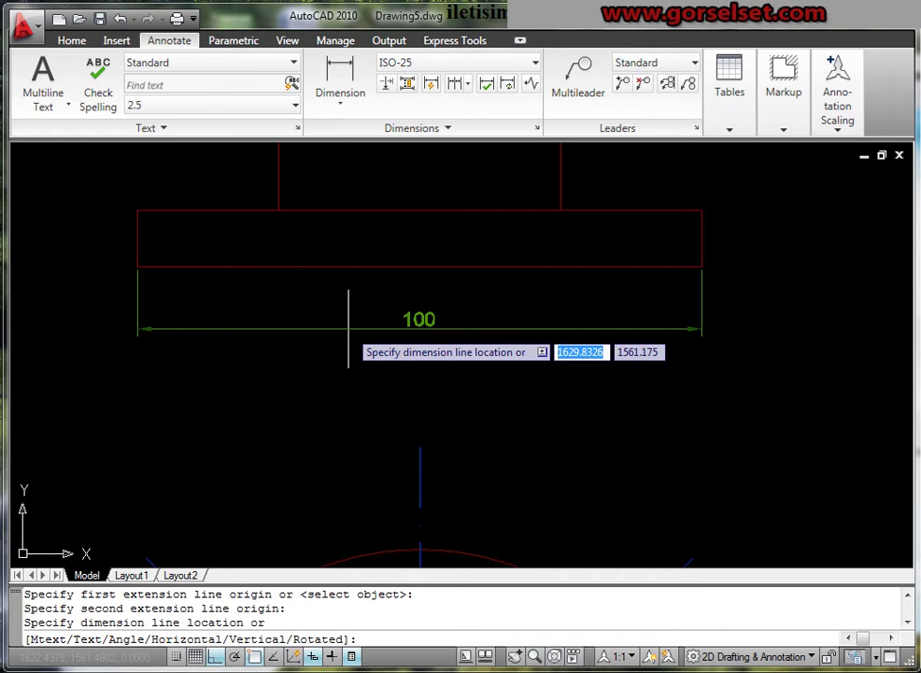
key(Escape)
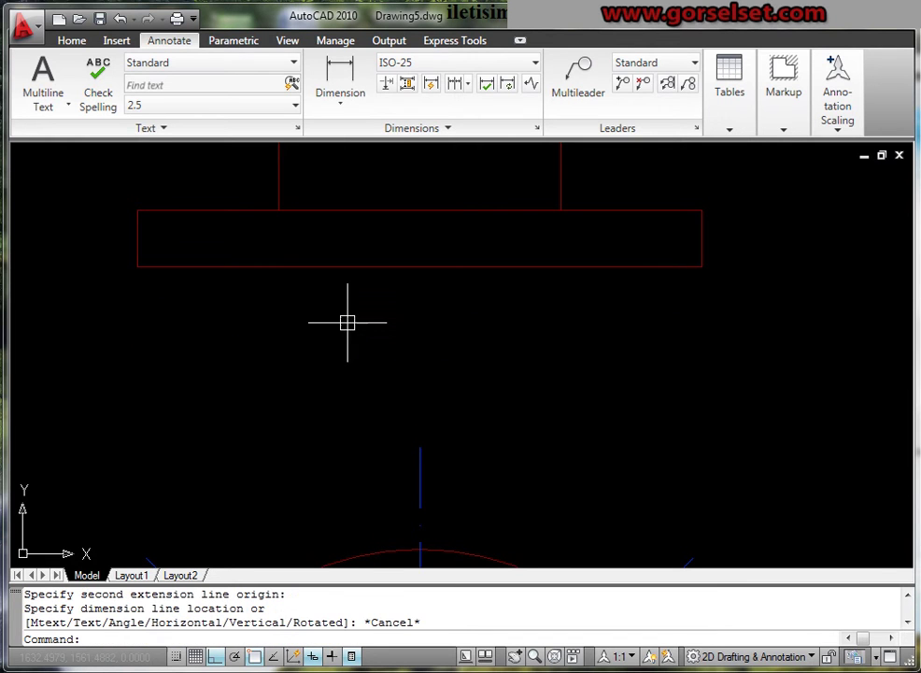
Step: Dimension the rectangle's full width between its lower corners and edit the text as Mtext
click(314, 110)
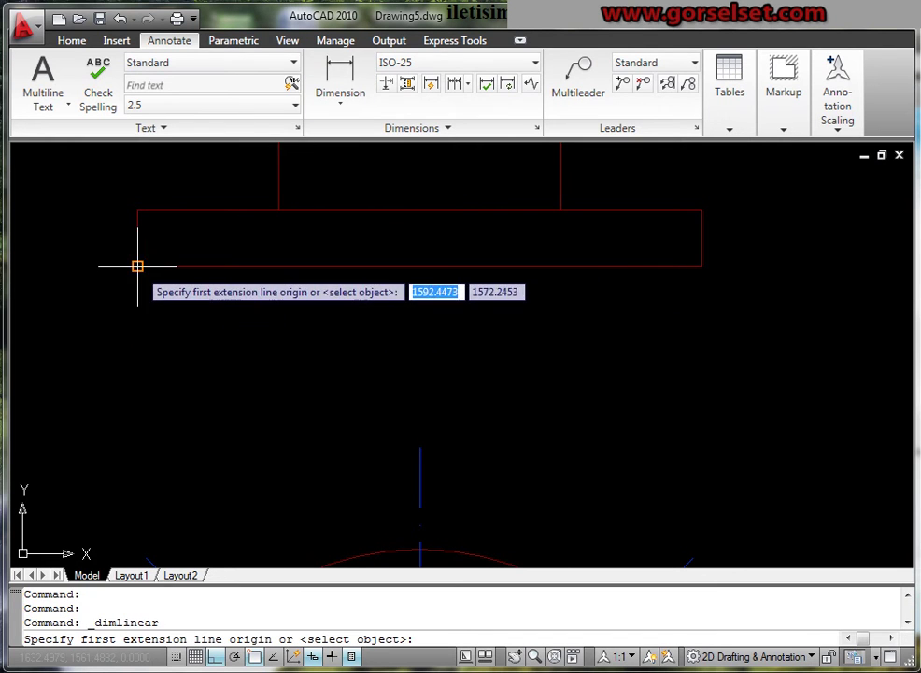
click(138, 266)
click(702, 265)
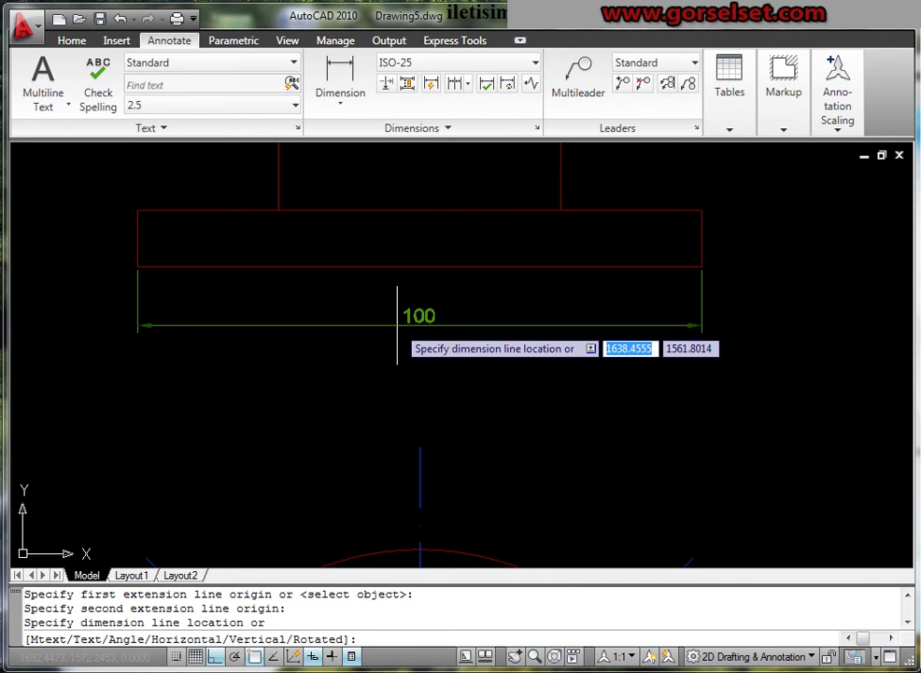
right_click(401, 327)
click(435, 426)
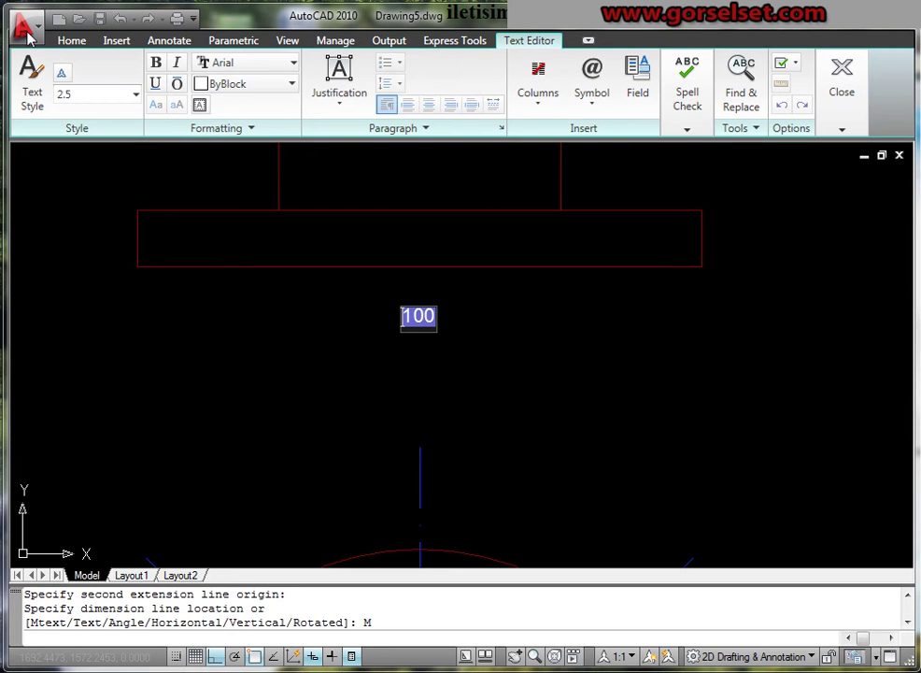
Step: Insert the Ø symbol from the Character Map in front of 100
click(593, 104)
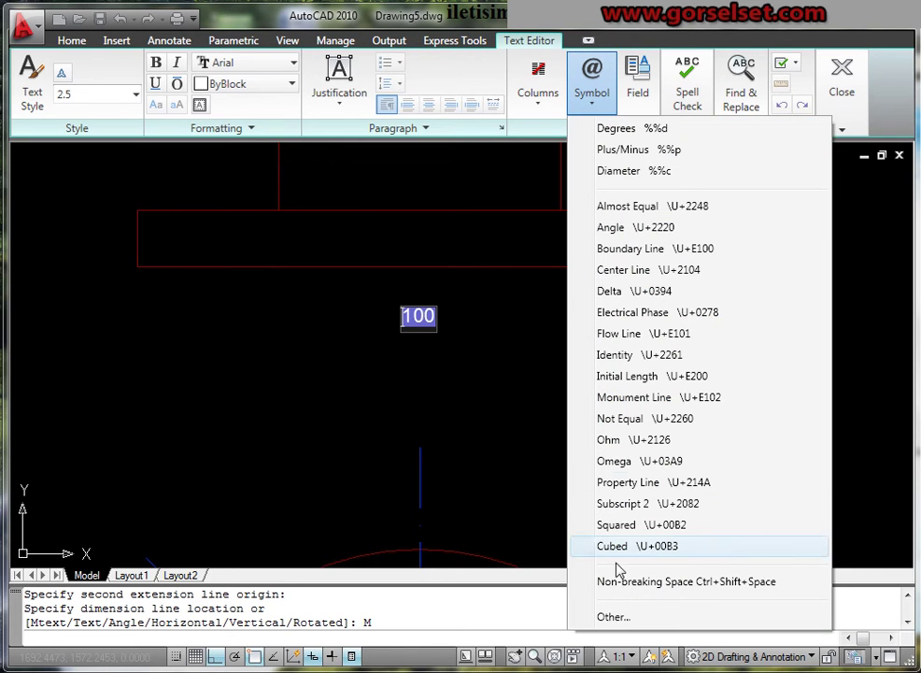
click(612, 616)
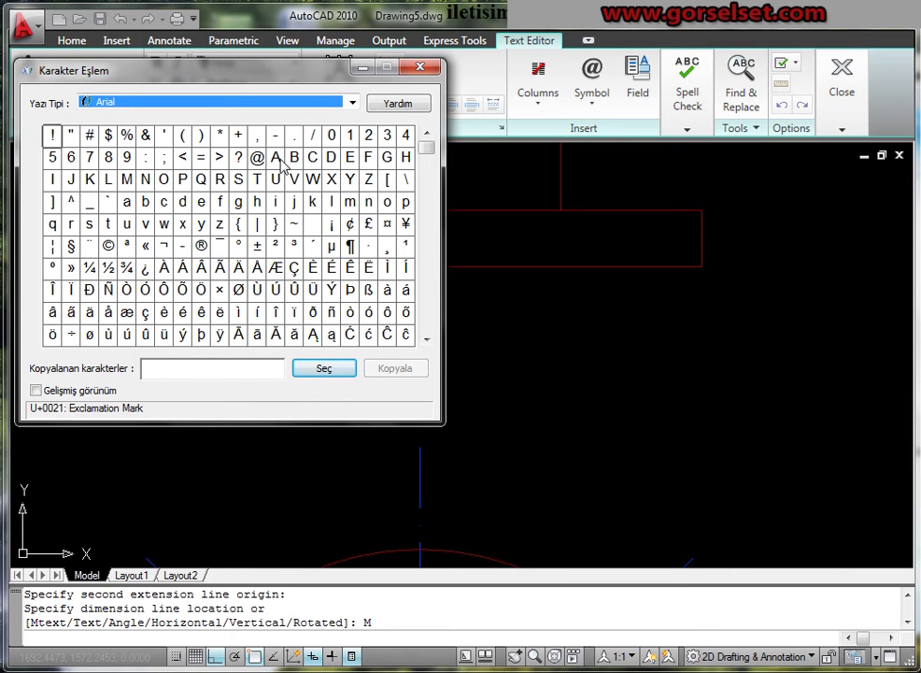
click(238, 291)
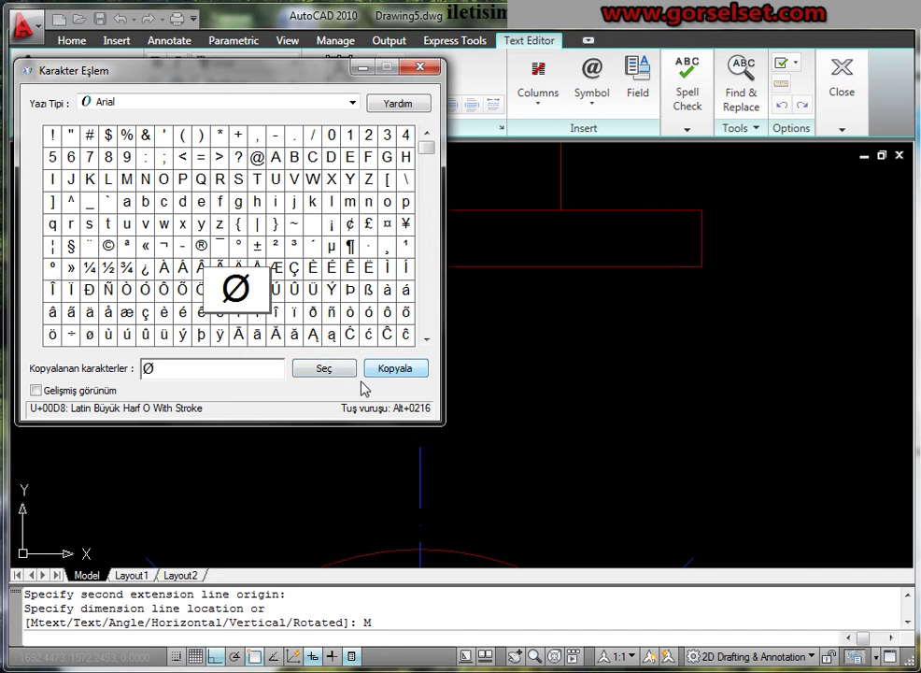
click(421, 68)
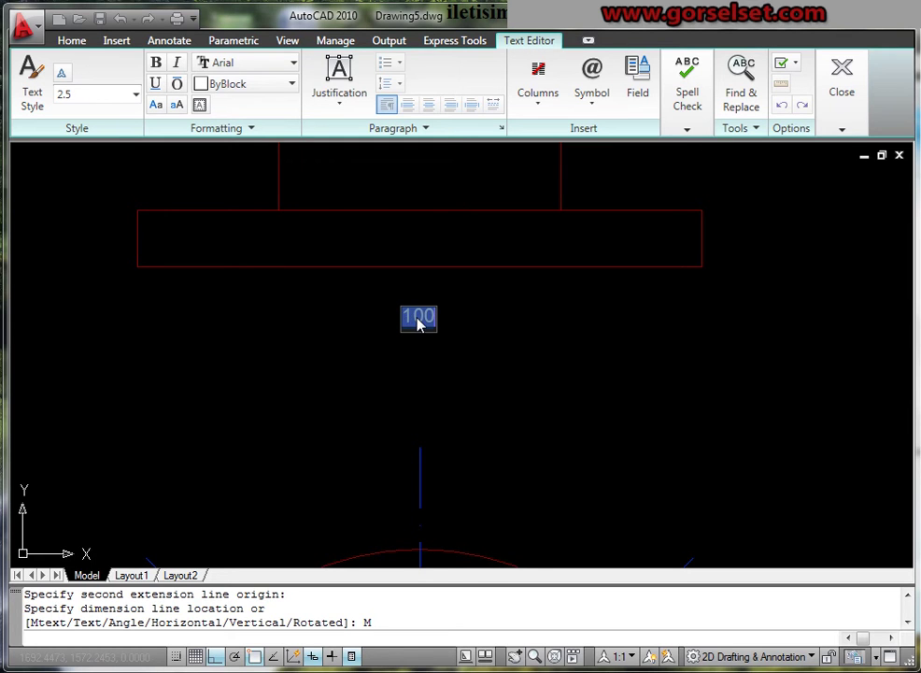
text(Ø)
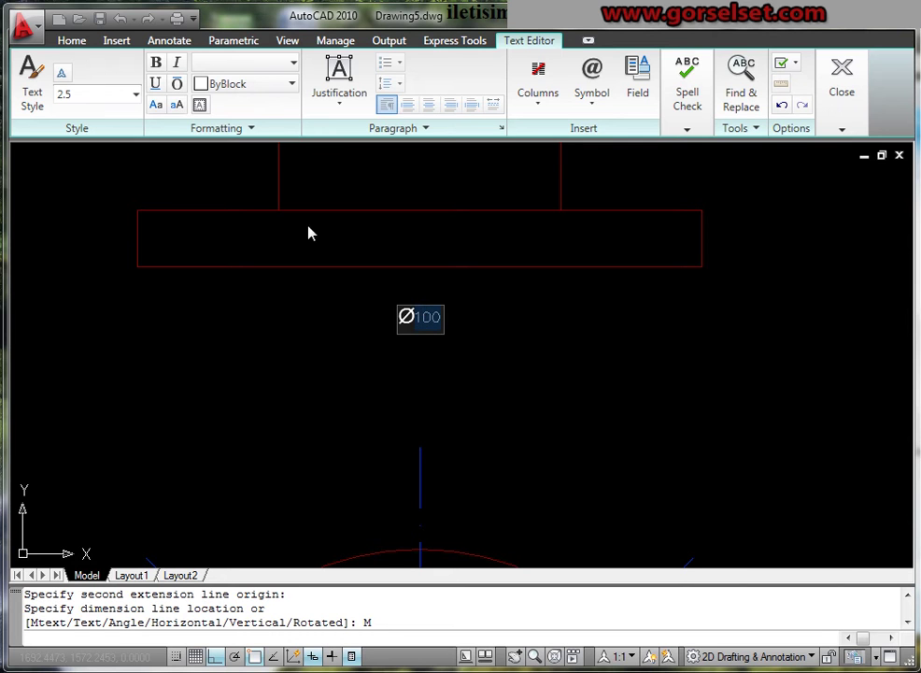
Step: Set the dimension text to height 3 in Arial Unicode MS and place Ø100 below the rectangle
click(135, 97)
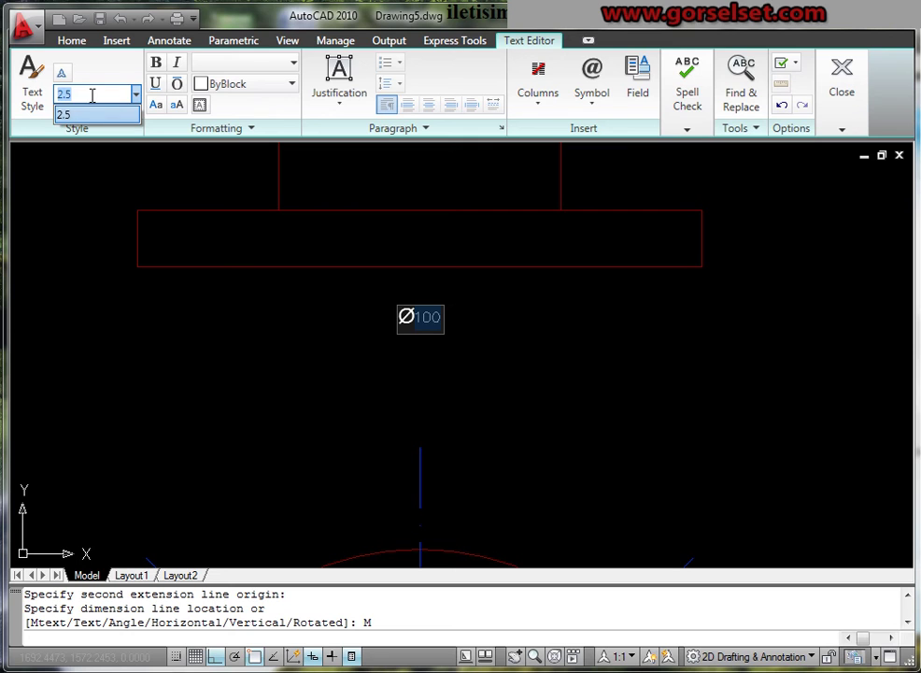
key(BackSpace)
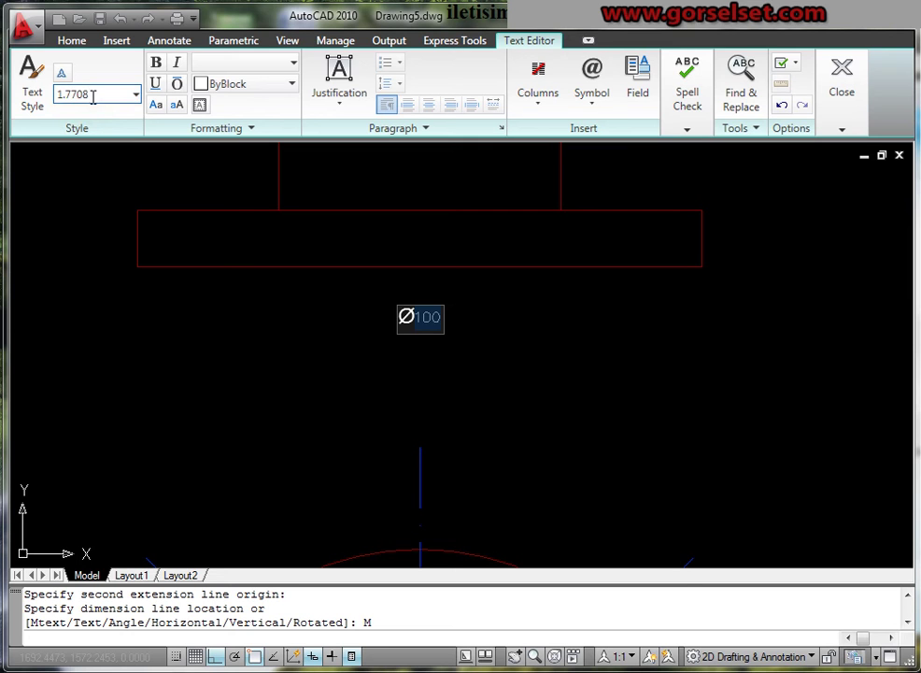
text(5)
text(4)
key(Return)
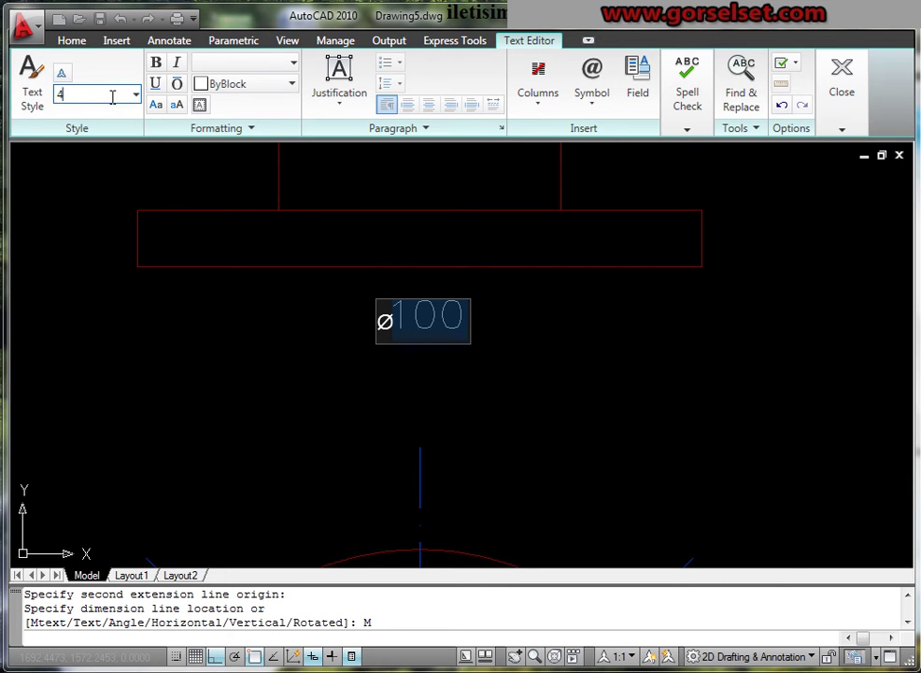
key(Return)
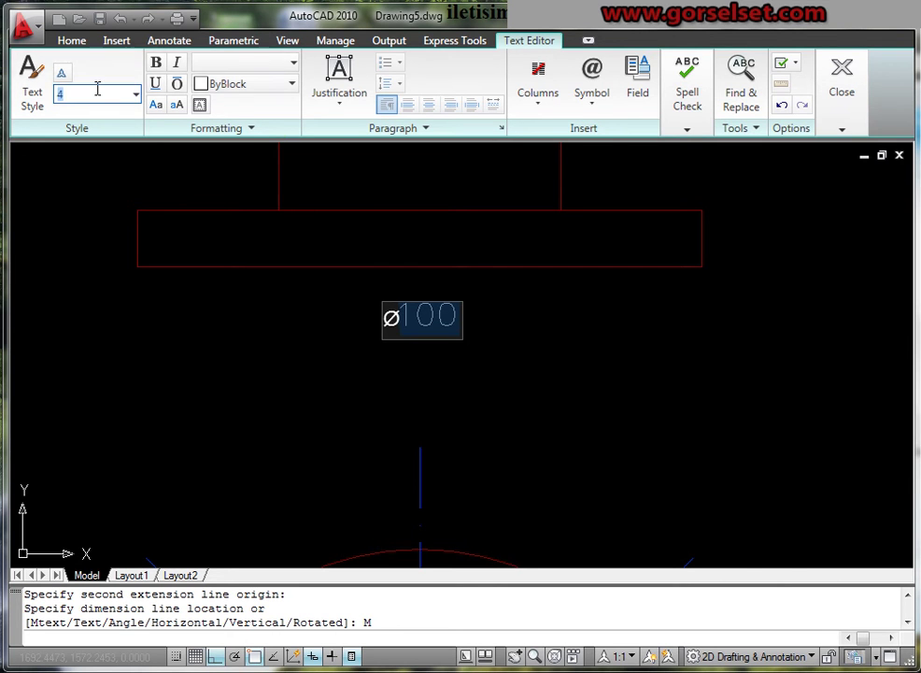
text(3)
key(Return)
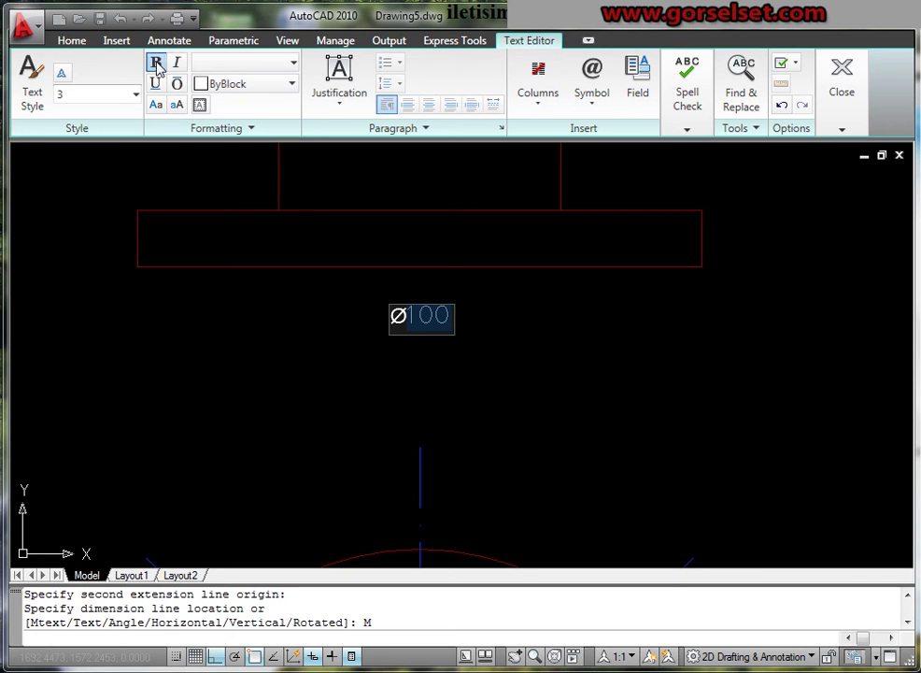
click(293, 63)
click(276, 84)
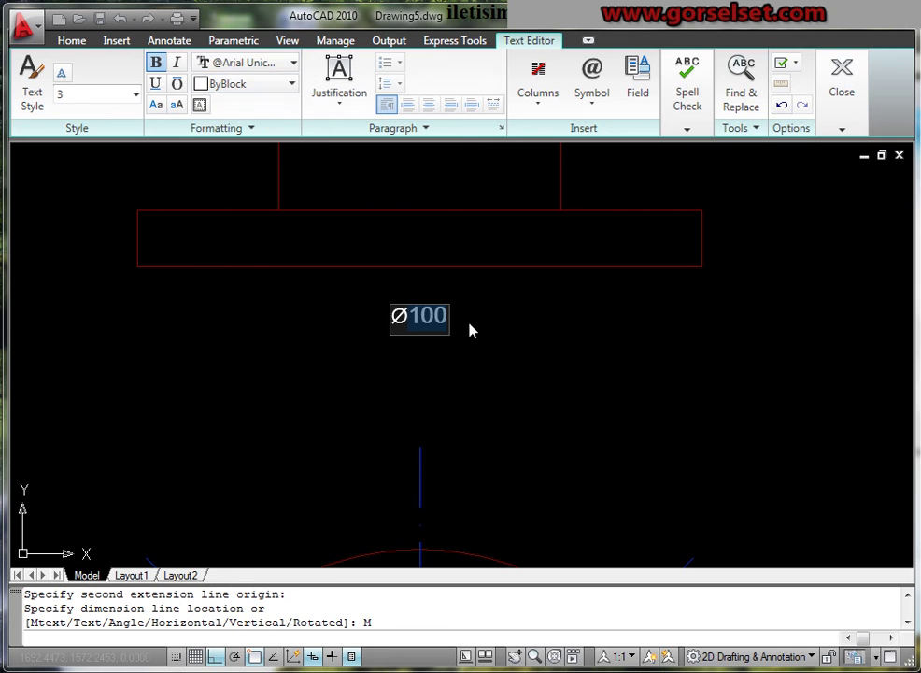
click(393, 227)
click(440, 304)
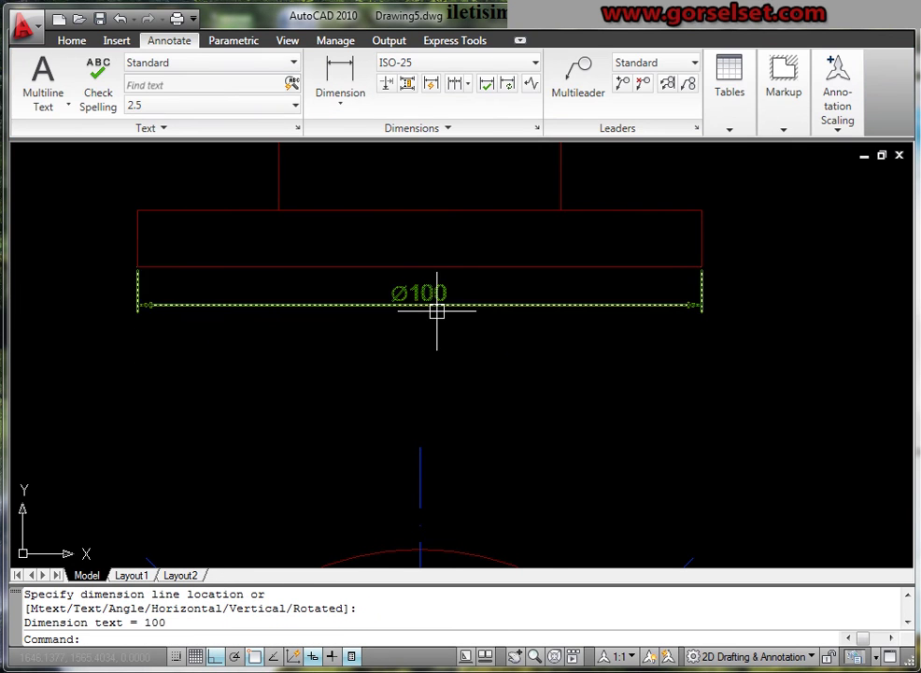
Step: Deselect Ø100, centre the circular top view, and bring up the dimension type list
click(422, 306)
scroll(421, 312, down, 2)
mouse_move(383, 358)
middle_down()
mouse_move(408, 396)
mouse_move(364, 401)
middle_up()
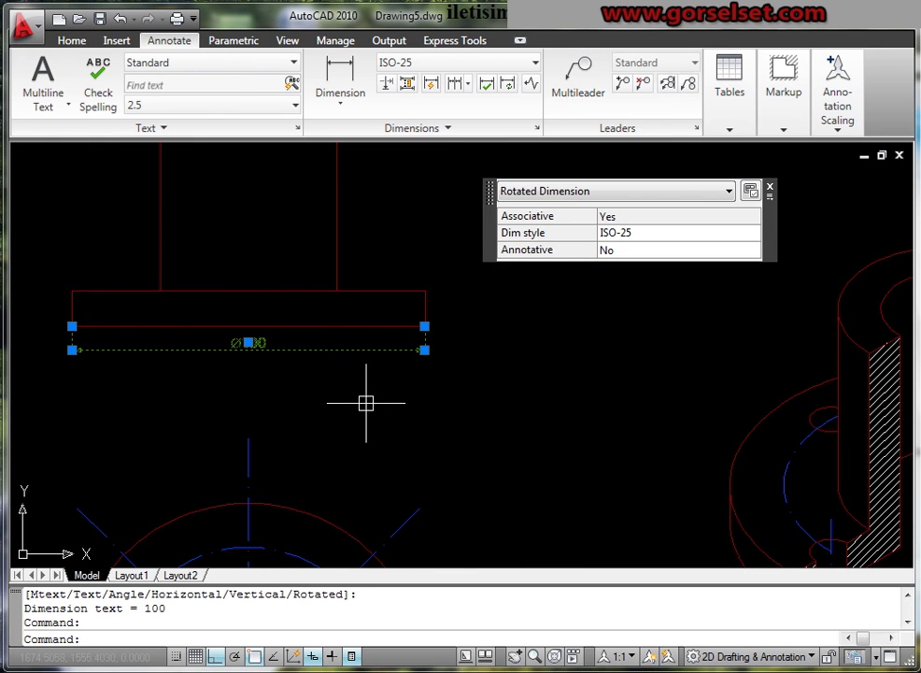
key(Escape)
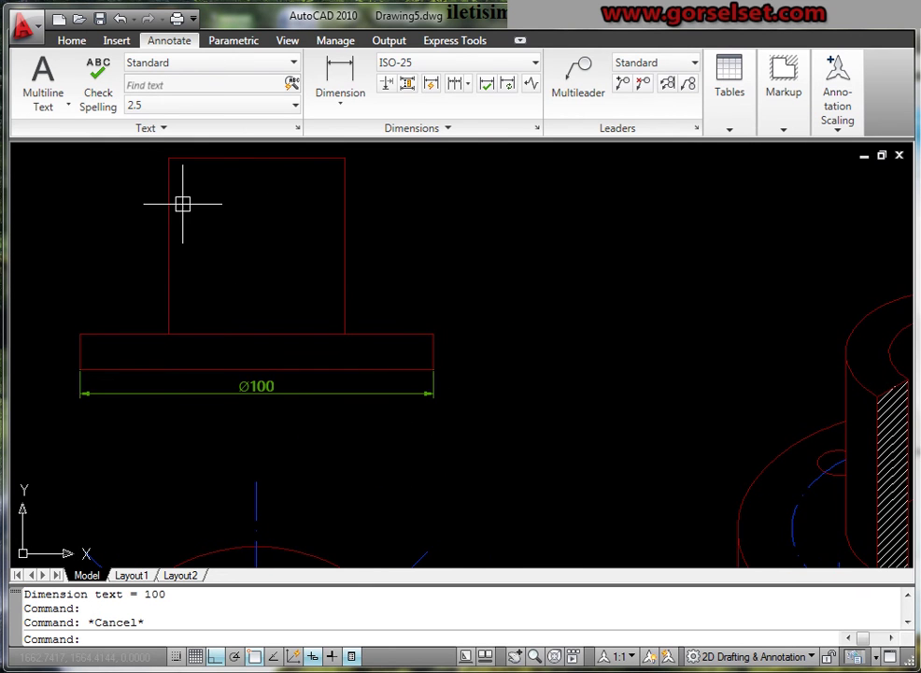
scroll(281, 345, down, 2)
mouse_move(281, 346)
middle_down()
mouse_move(317, 374)
mouse_move(358, 345)
middle_up()
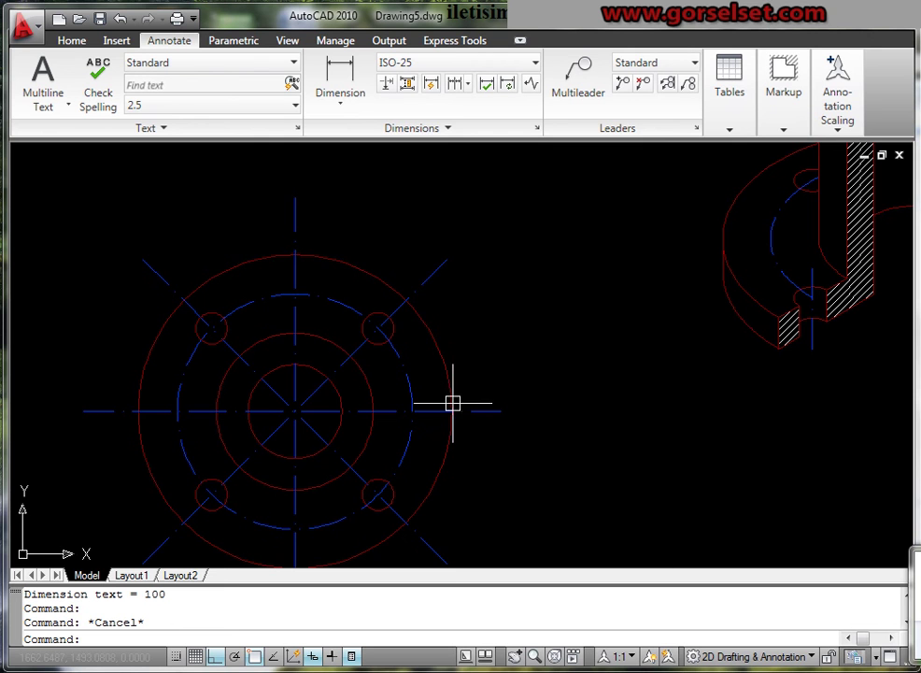
middle_drag(317, 311, 403, 270)
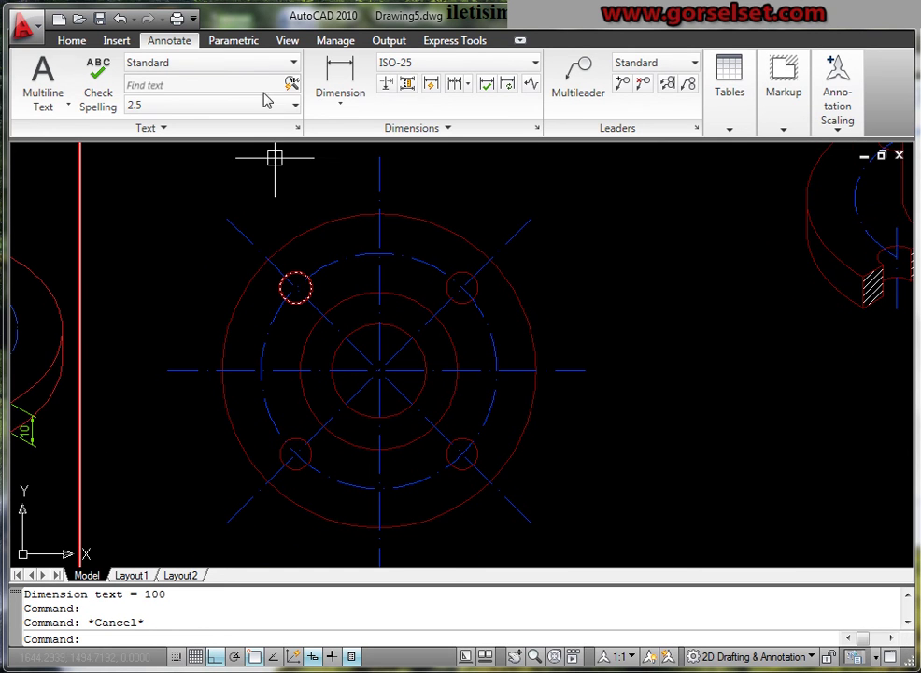
click(340, 105)
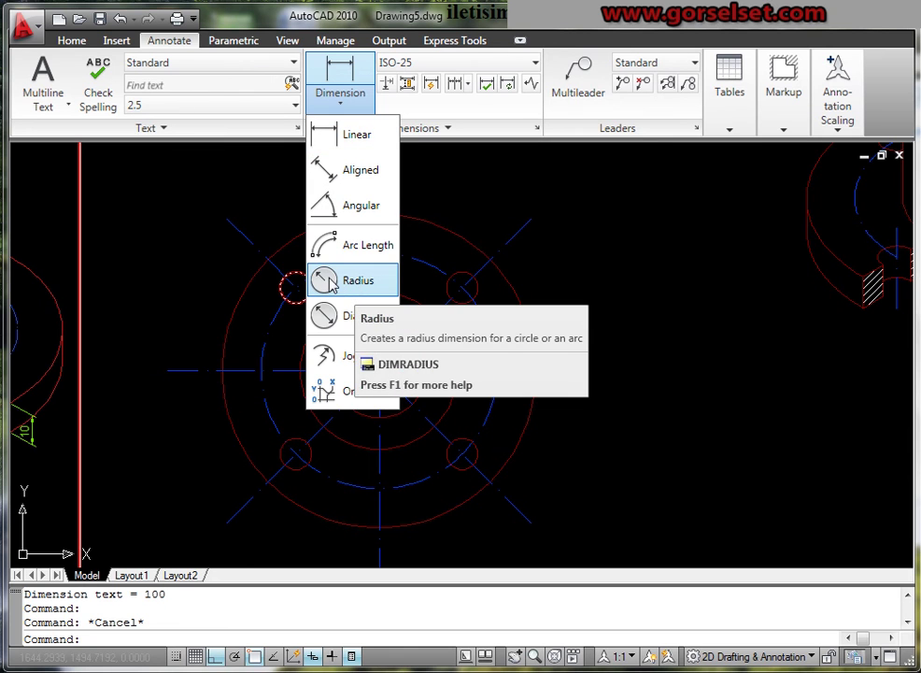
click(585, 203)
click(462, 145)
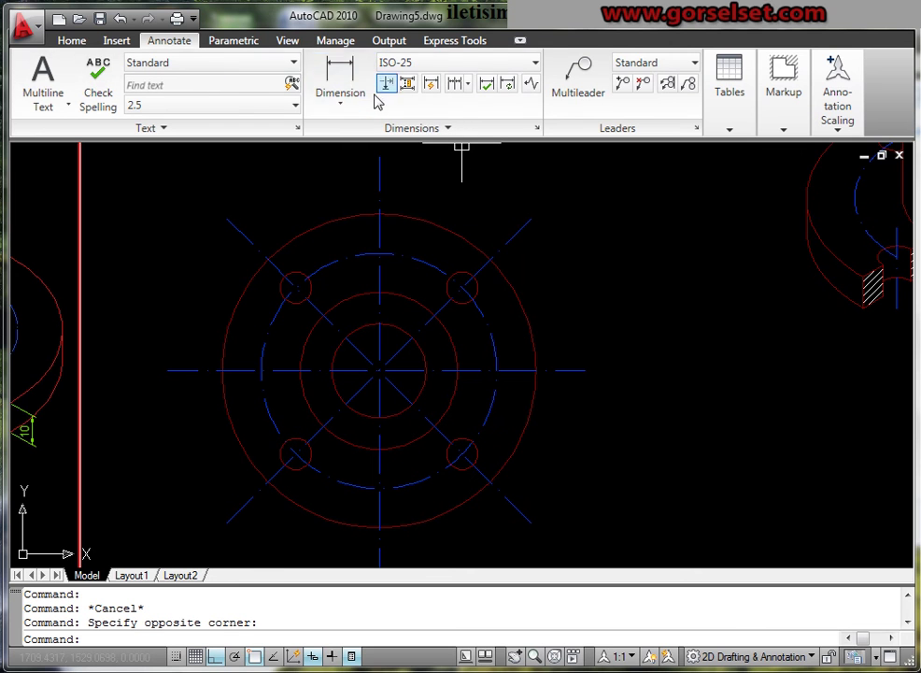
click(342, 105)
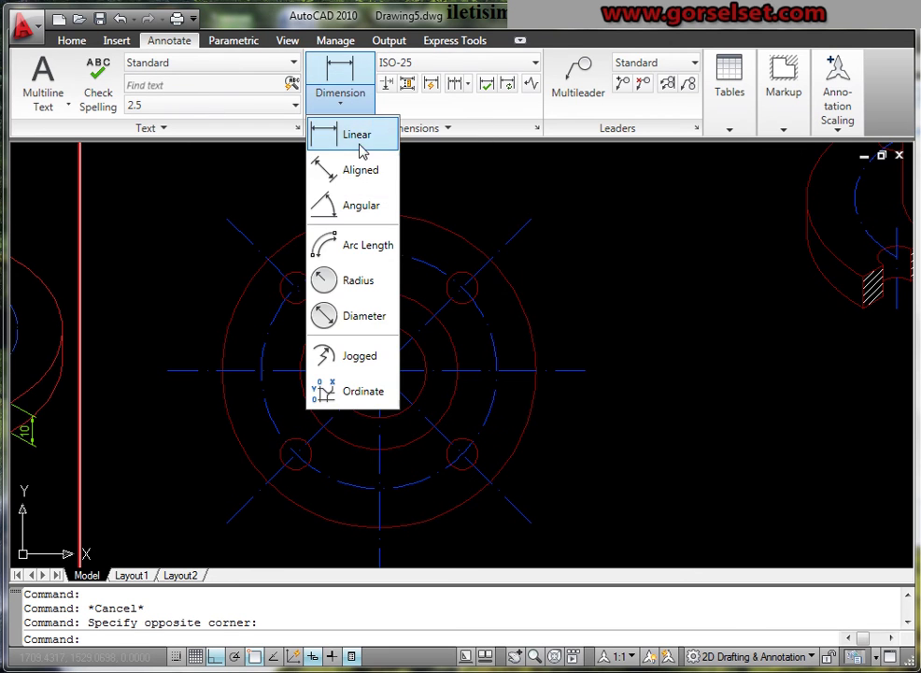
Step: Add radius dimensions R50 on the outer circle and R25 on the next circle
click(346, 281)
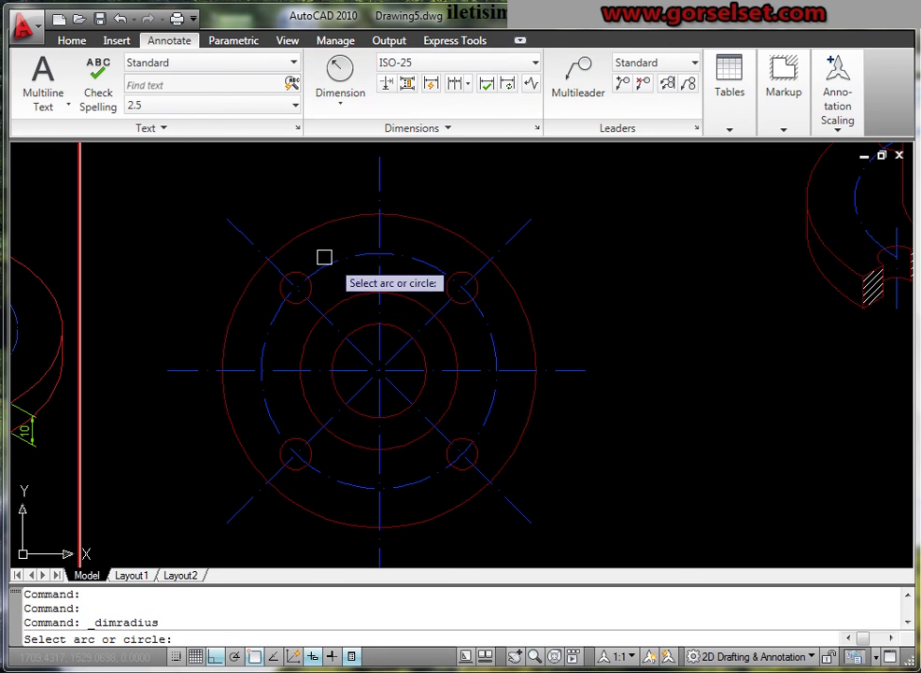
click(317, 208)
scroll(338, 226, up, 2)
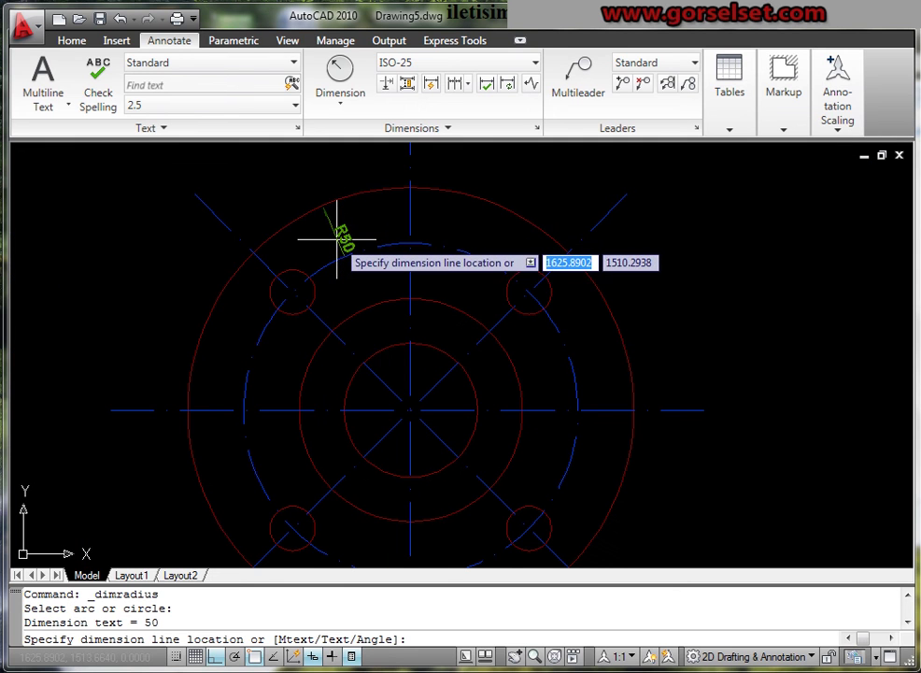
click(337, 239)
right_click(377, 199)
click(402, 207)
middle_drag(440, 271, 426, 211)
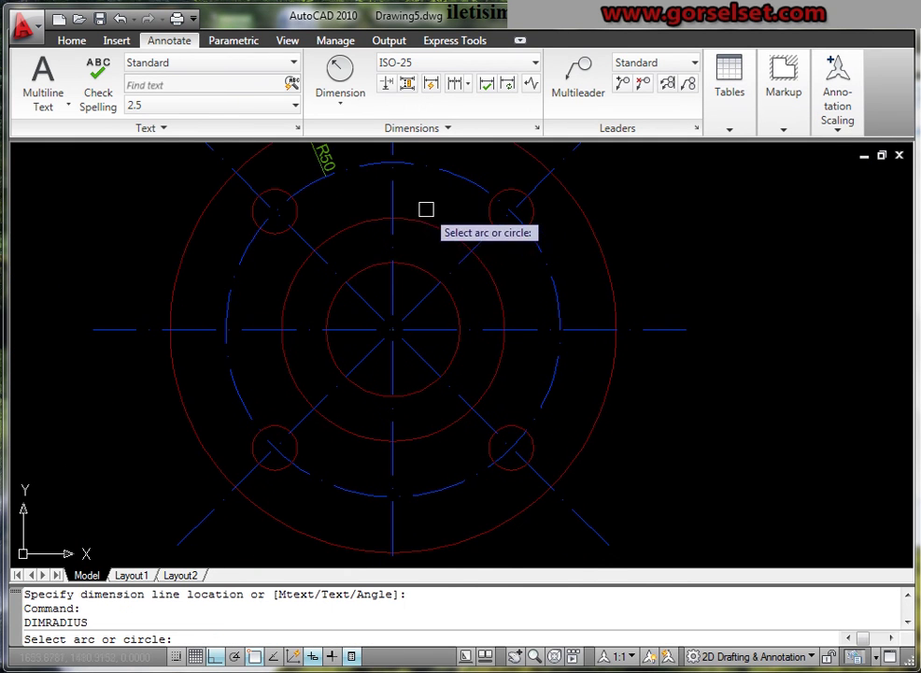
click(358, 230)
scroll(354, 233, up, 2)
click(350, 243)
Step: Add radius dimensions R15 on the innermost circle and R37.5 on the bolt circle
right_click(436, 225)
click(467, 232)
click(329, 328)
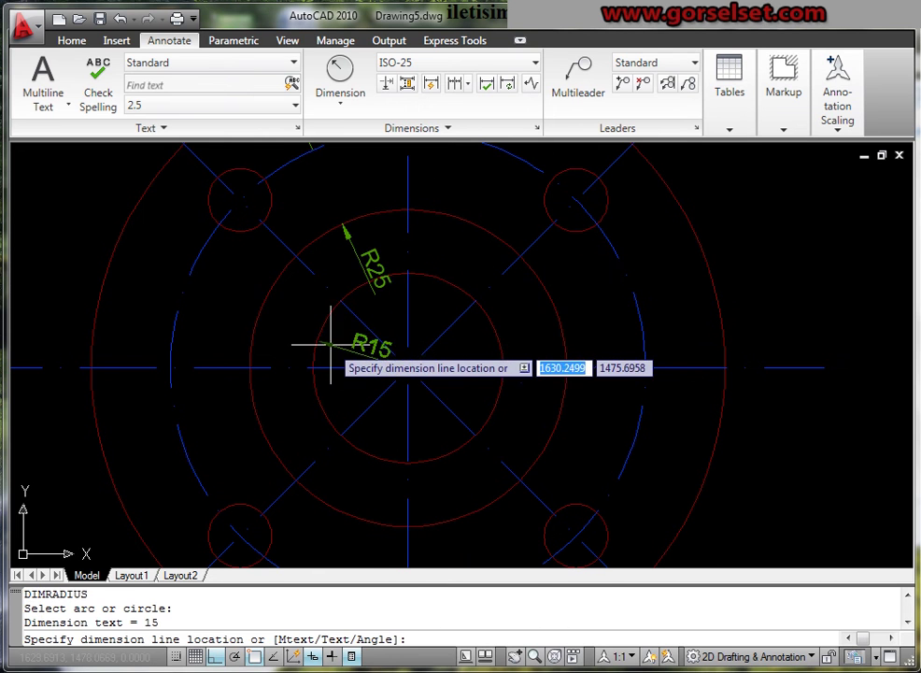
click(329, 342)
middle_drag(393, 386, 514, 401)
right_click(307, 274)
click(334, 281)
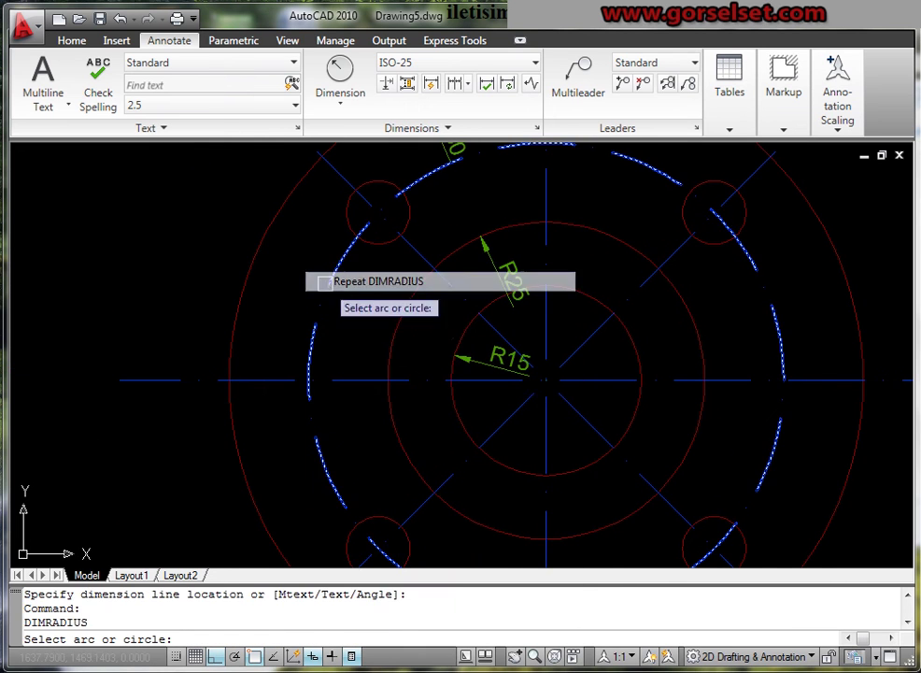
click(325, 297)
scroll(322, 305, up, 2)
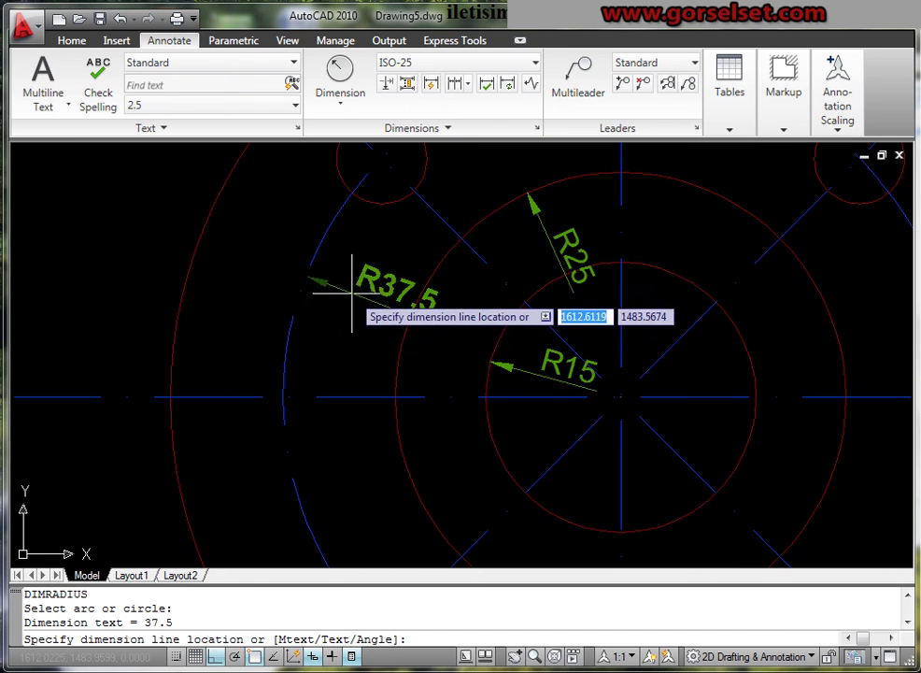
click(331, 306)
scroll(335, 308, down, 2)
mouse_move(315, 292)
middle_down()
mouse_move(308, 269)
mouse_move(307, 290)
middle_up()
Step: Dimension a small bolt hole as R5
right_click(306, 261)
click(313, 250)
scroll(317, 212, up, 2)
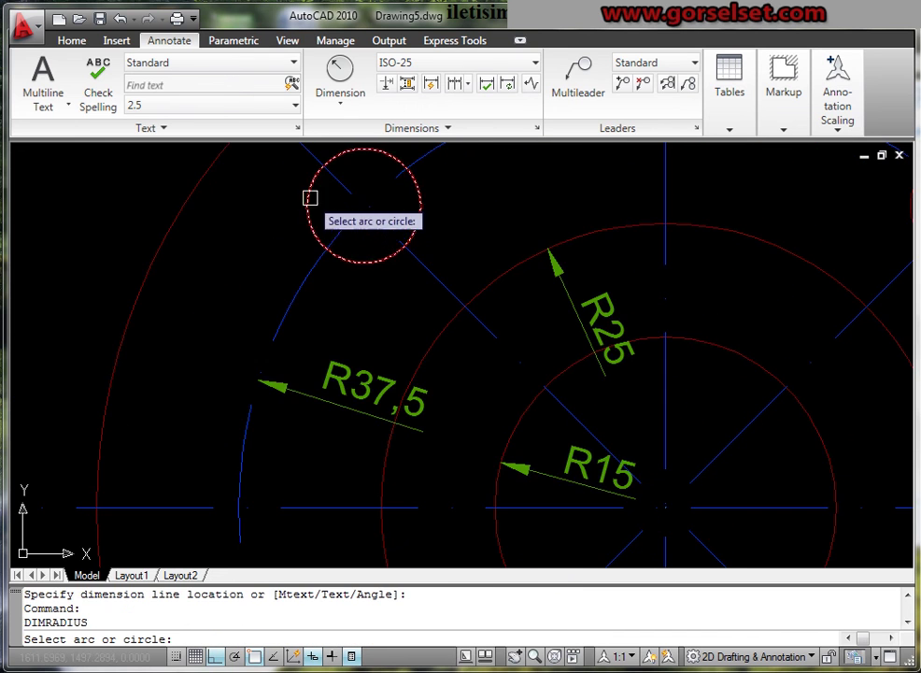
click(310, 202)
click(356, 206)
scroll(410, 206, down, 2)
scroll(410, 206, down, 1)
scroll(362, 175, down, 2)
middle_drag(394, 214, 386, 337)
scroll(387, 338, down, 1)
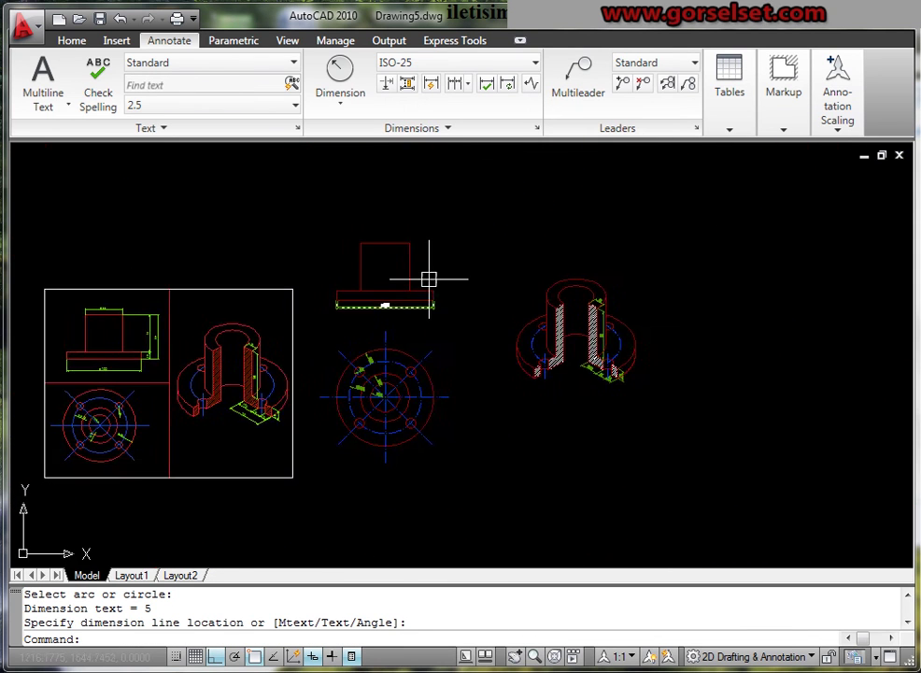
scroll(439, 271, up, 3)
click(340, 101)
Step: Dimension the upper cylinder's top width, prefixing %%c so it reads Ø50 above the hub
click(346, 147)
scroll(341, 204, up, 2)
click(246, 219)
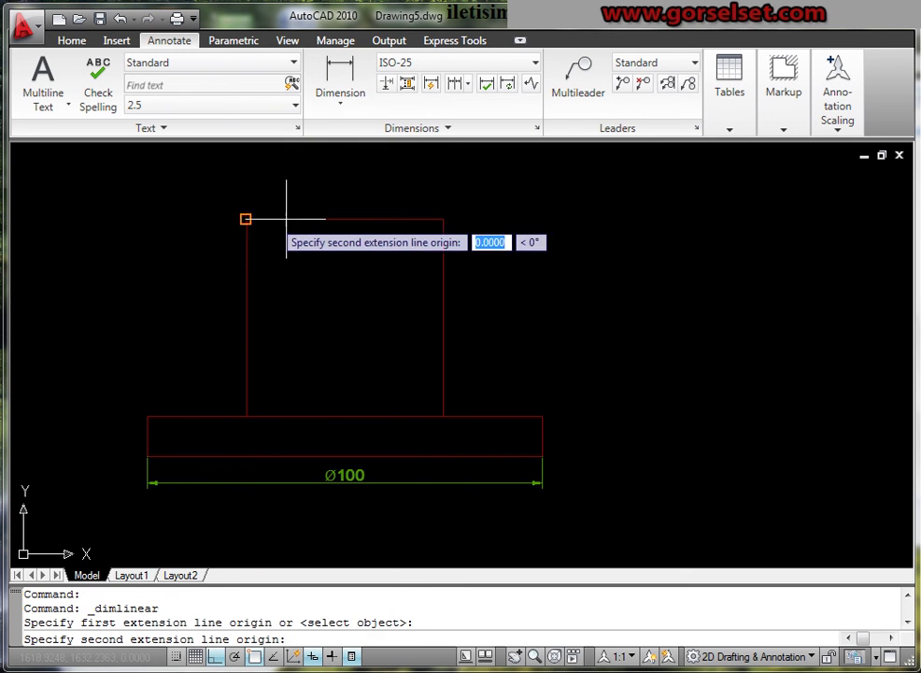
click(443, 219)
scroll(412, 187, up, 1)
middle_drag(402, 198, 411, 269)
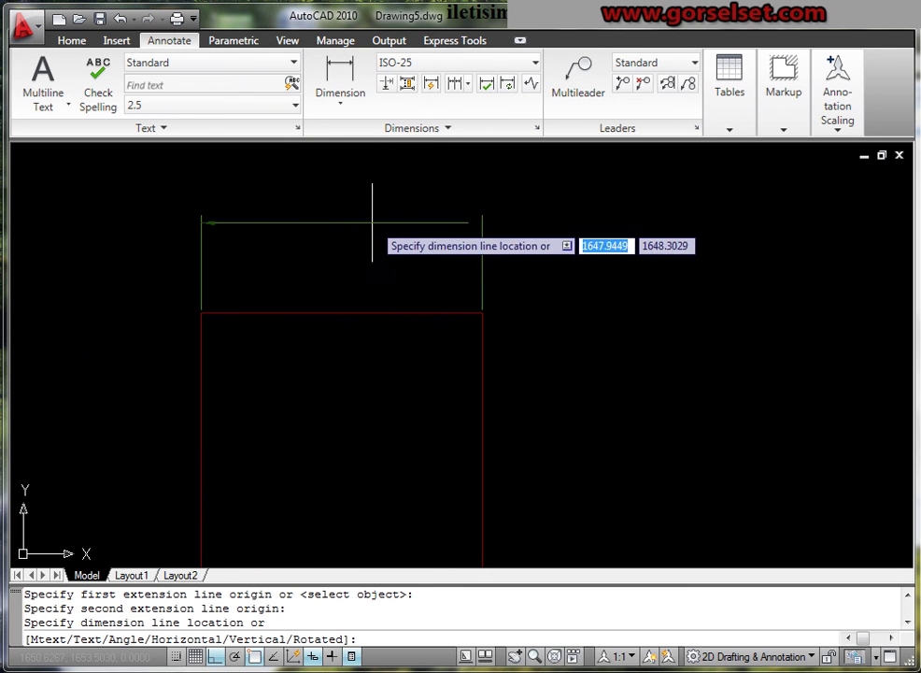
right_click(360, 224)
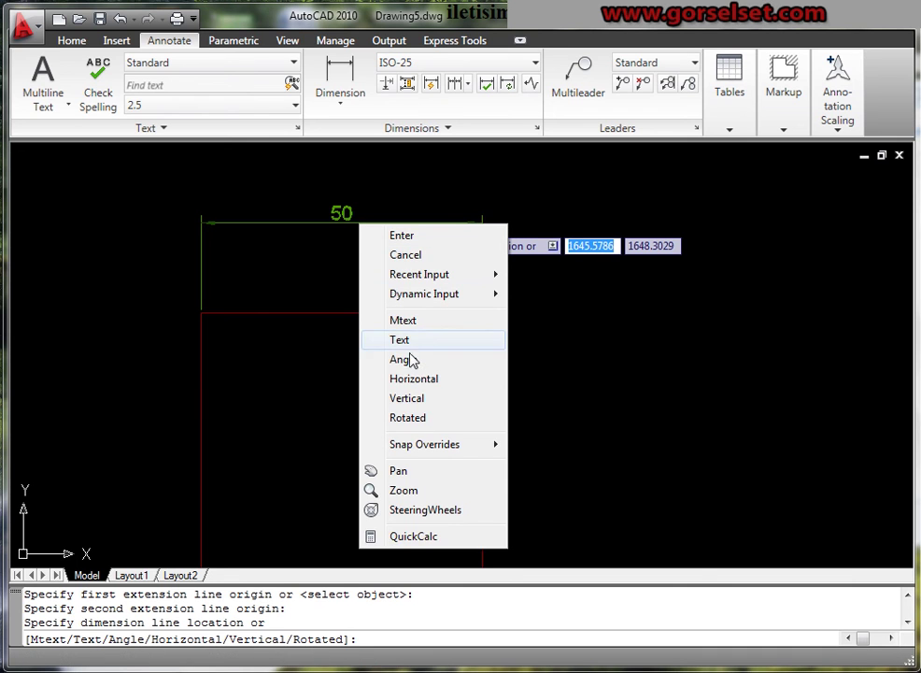
click(410, 321)
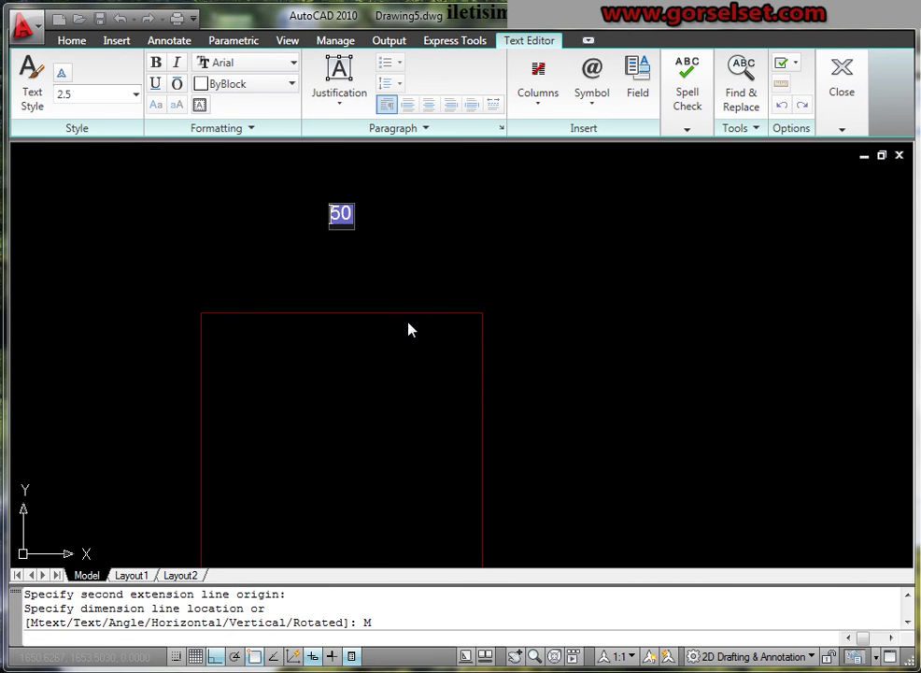
text(%%c)
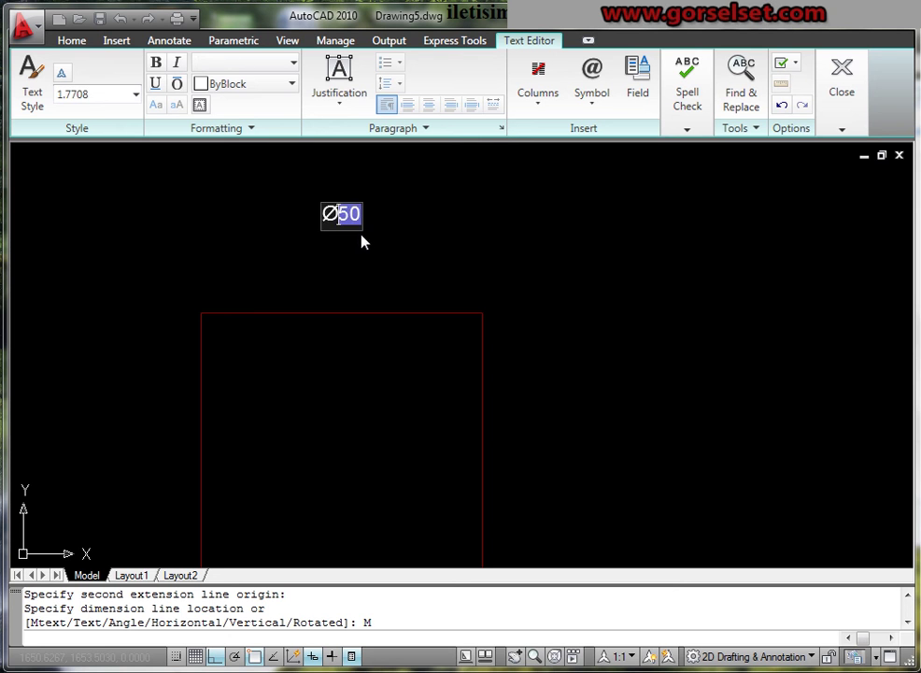
click(358, 241)
click(402, 286)
scroll(271, 280, down, 3)
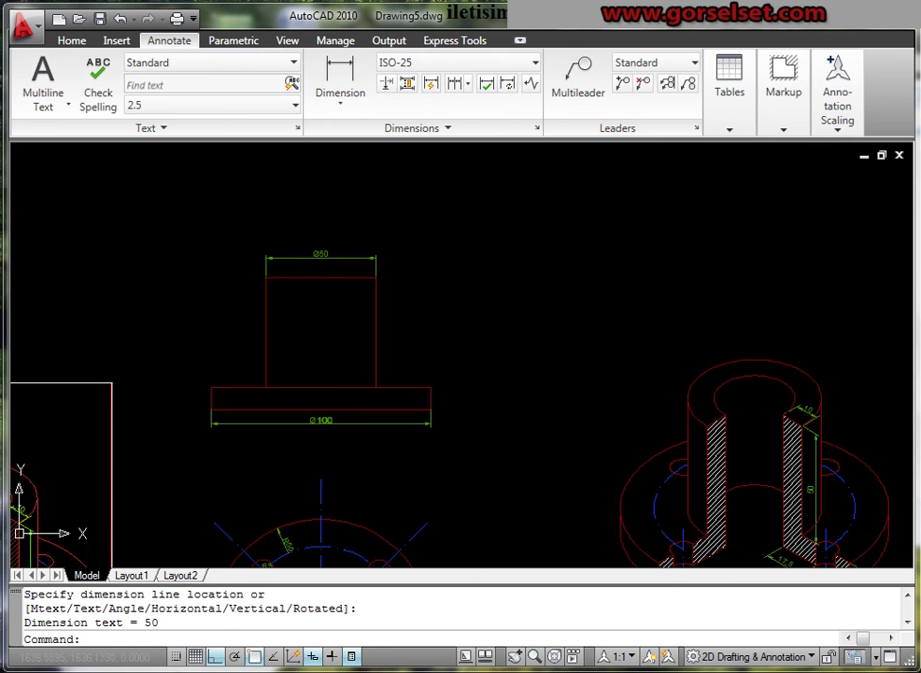
Step: Add a vertical 10 flange-height dimension on the right, continued with 50 and 60
click(338, 77)
scroll(430, 393, up, 3)
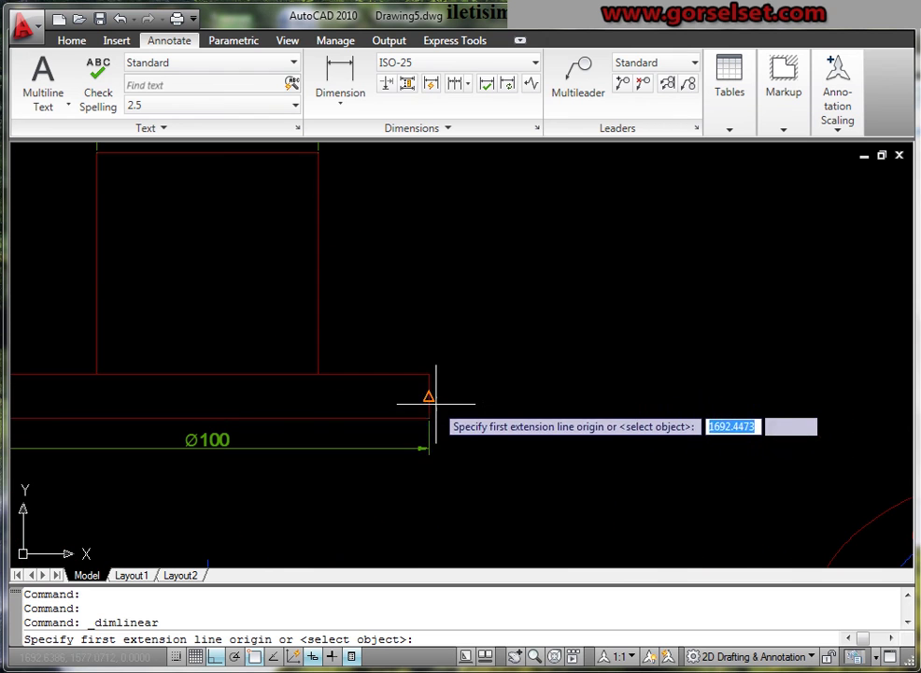
click(429, 417)
click(429, 374)
click(480, 372)
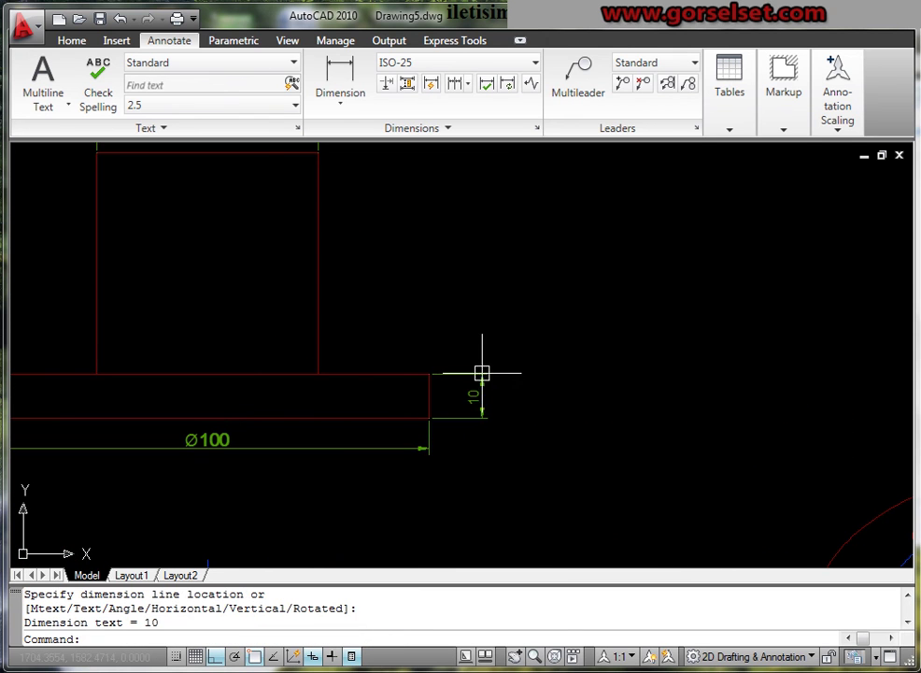
click(455, 84)
scroll(402, 154, up, 2)
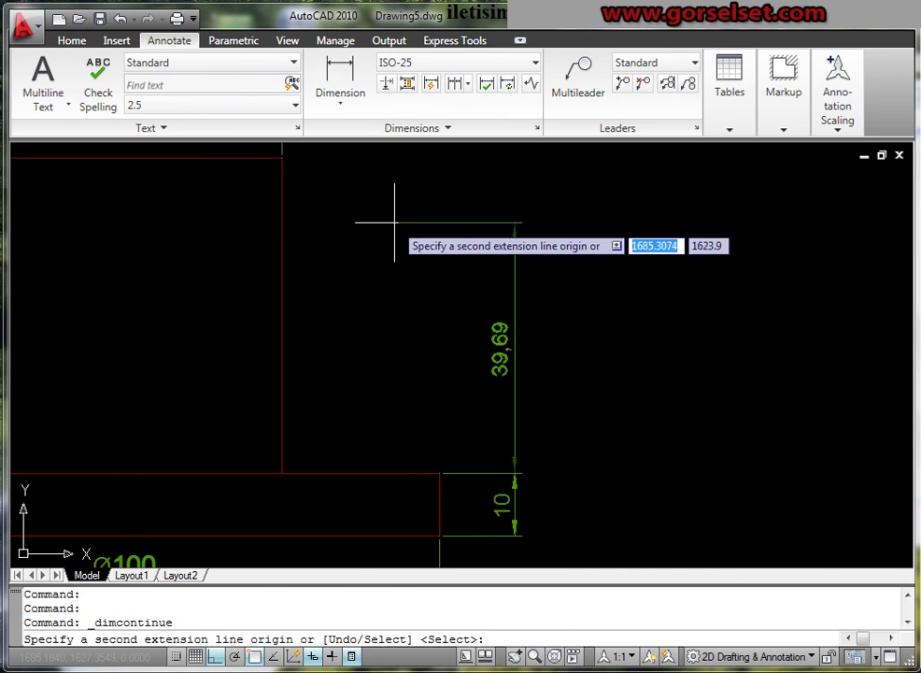
click(283, 156)
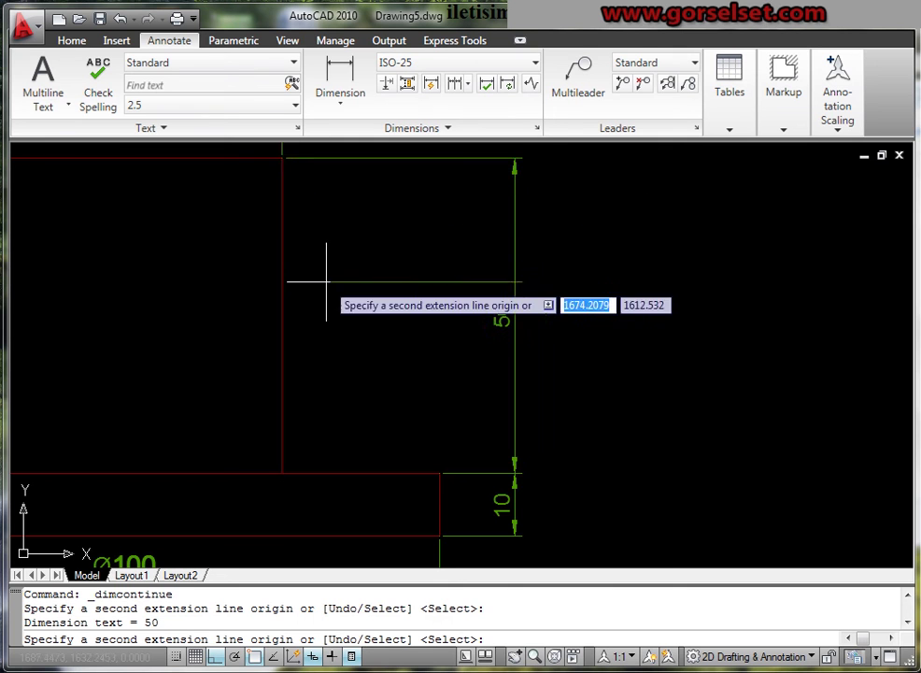
scroll(433, 383, up, 3)
click(395, 408)
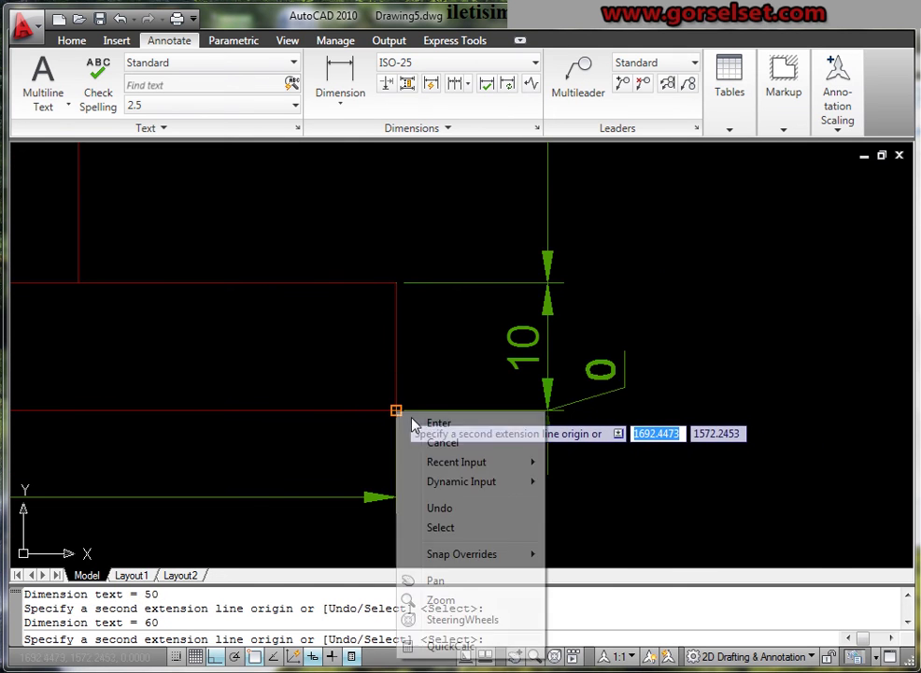
key(Return)
key(Return)
Step: Stretch the 10/50 dimension line further to the right of the front view
click(541, 409)
click(547, 409)
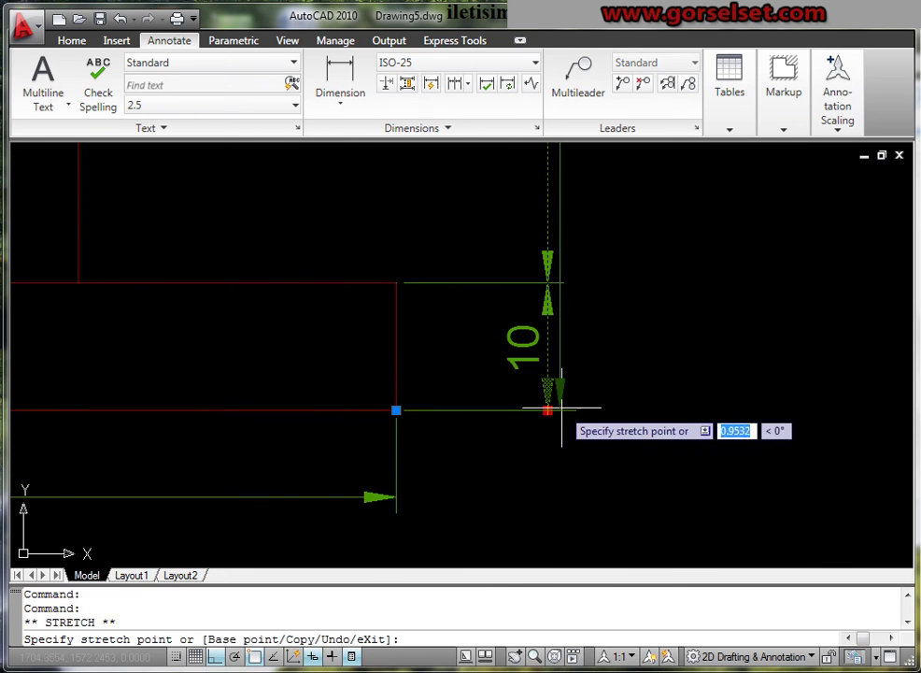
scroll(439, 428, down, 1)
scroll(514, 431, down, 2)
click(526, 429)
scroll(374, 406, down, 3)
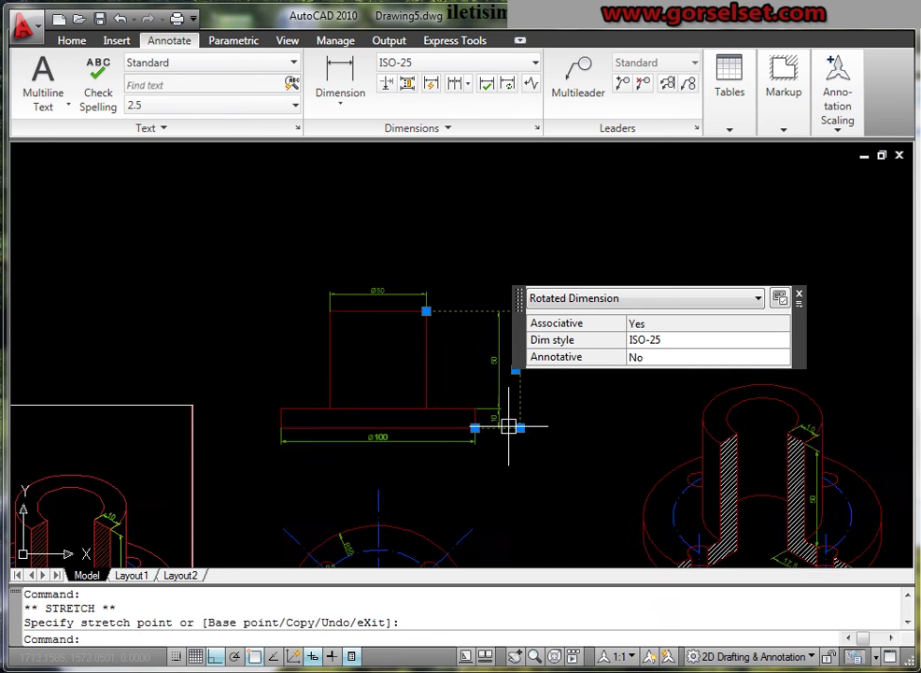
scroll(358, 412, down, 1)
middle_drag(359, 412, 312, 336)
key(Escape)
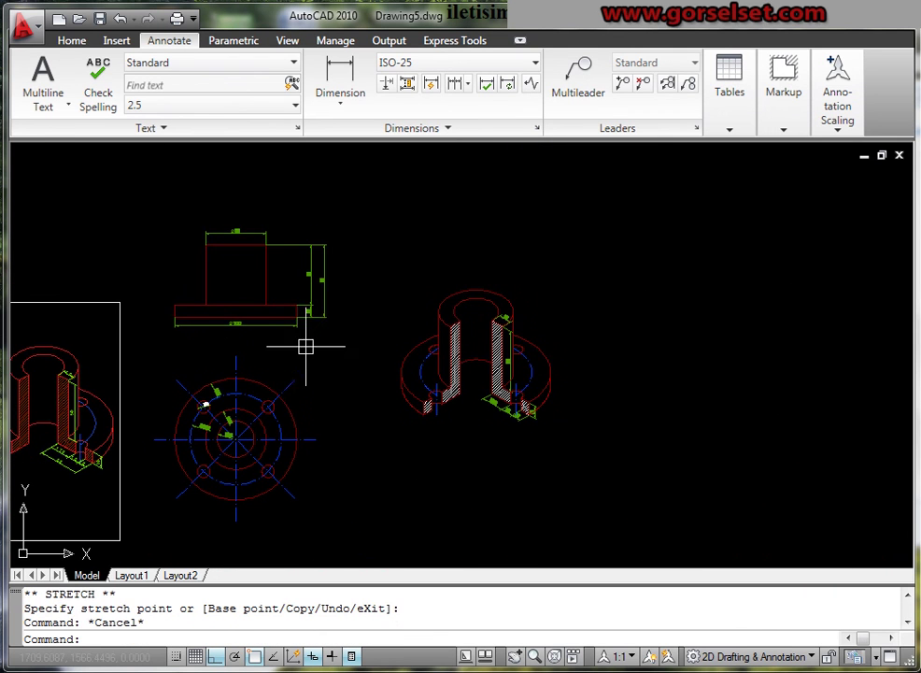
Step: Window-select the dimensioned front and top views, 24 objects in all
scroll(287, 420, up, 3)
scroll(233, 385, down, 4)
scroll(259, 379, up, 1)
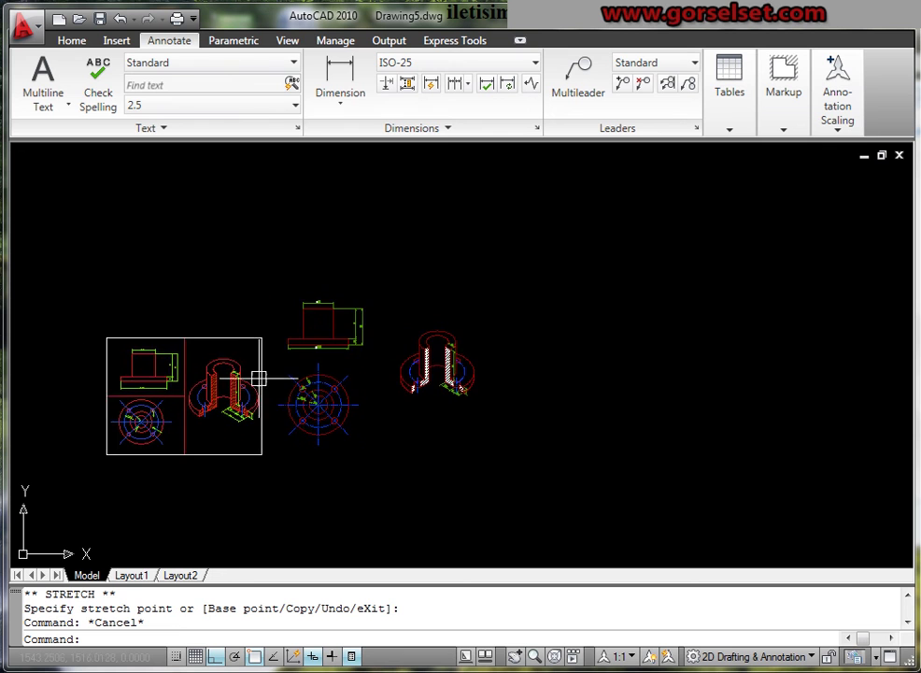
scroll(265, 308, up, 2)
scroll(265, 289, up, 1)
click(278, 243)
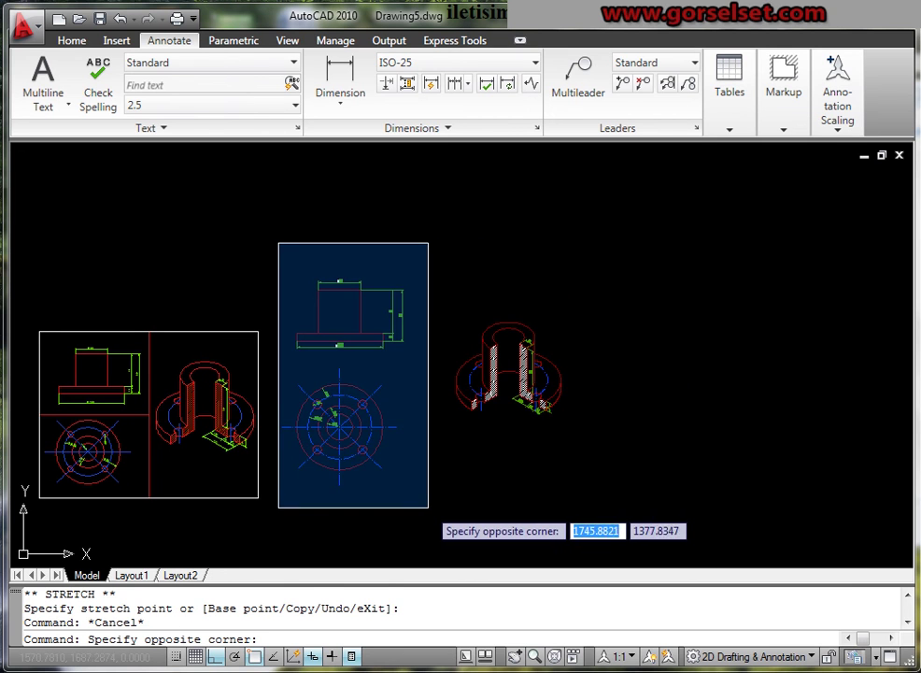
click(428, 505)
right_click(429, 506)
Step: Move the selected views to a new spot beside the isometric bushing
click(473, 240)
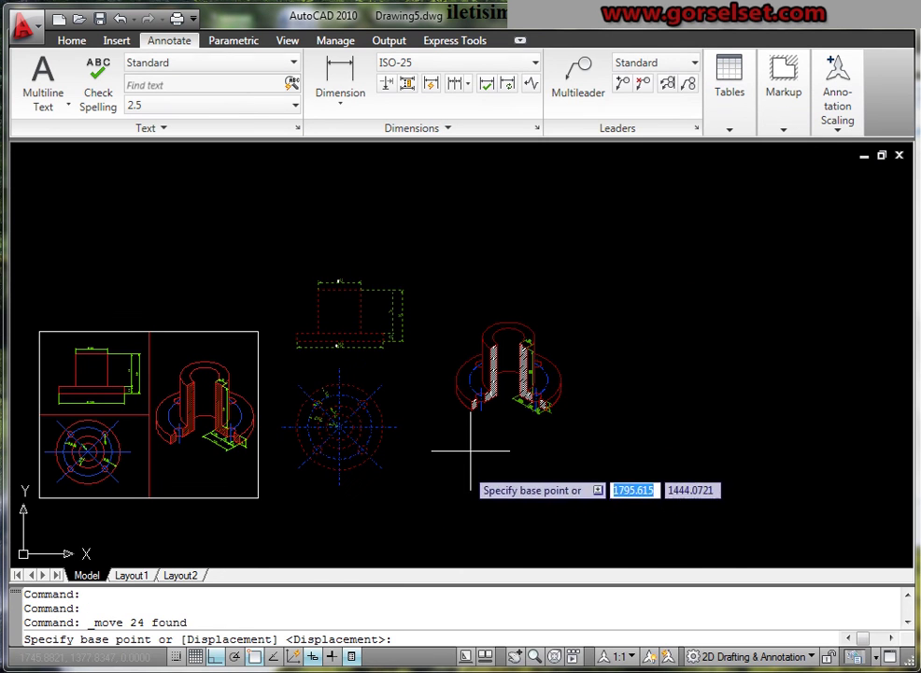
click(440, 463)
click(472, 471)
scroll(536, 422, up, 3)
scroll(536, 421, up, 1)
mouse_move(495, 439)
middle_down()
mouse_move(493, 430)
mouse_move(455, 462)
mouse_move(468, 449)
middle_up()
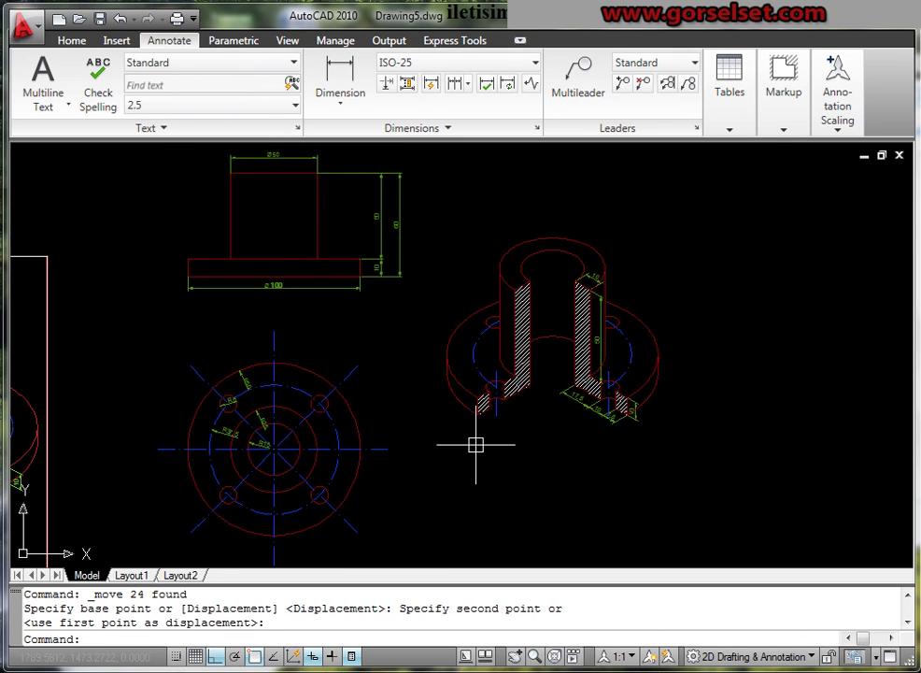
middle_drag(364, 478, 397, 473)
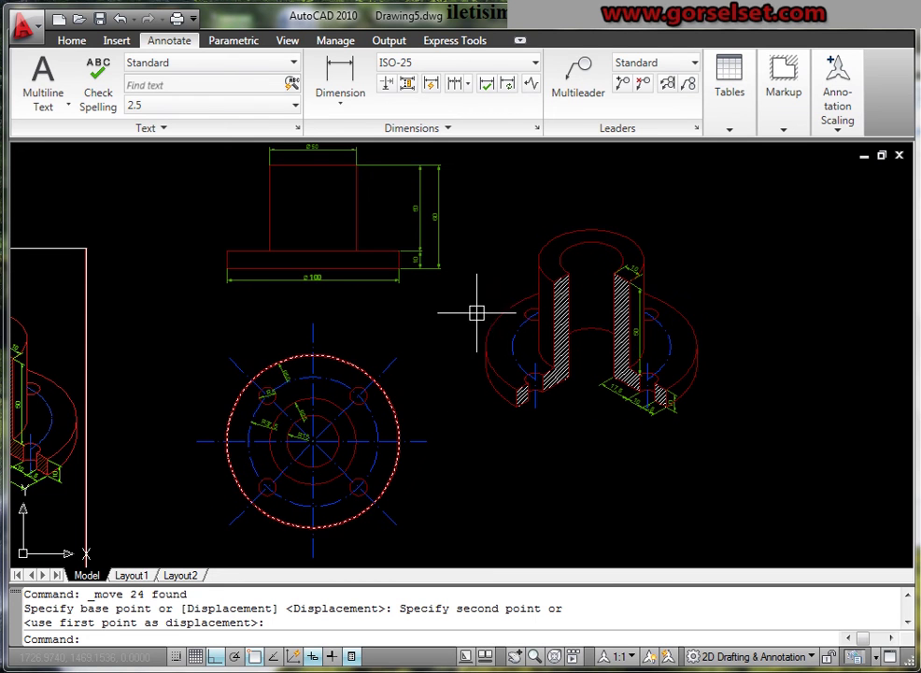